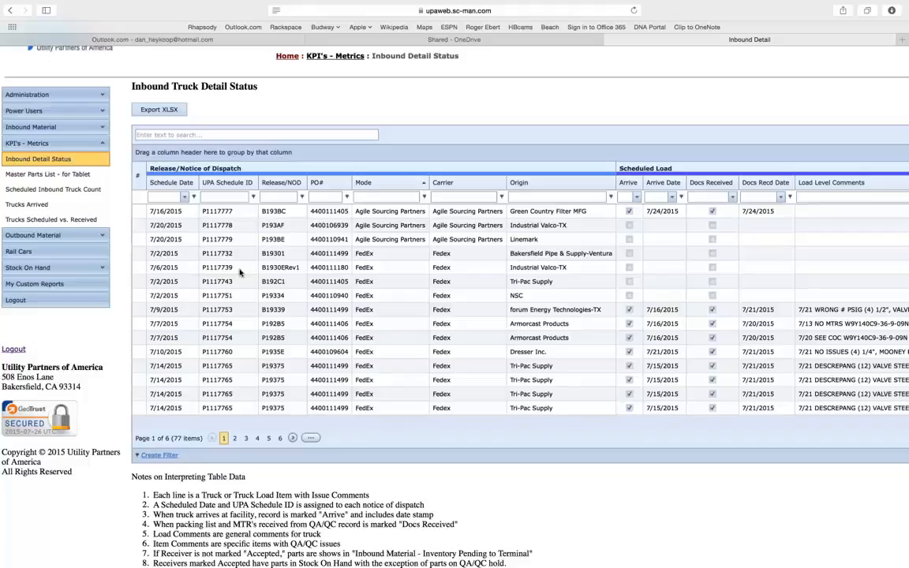
Set the Release/NOD and PO# filter conditions to Ends with, filter PO# by 2012, and clear the filter
click(301, 198)
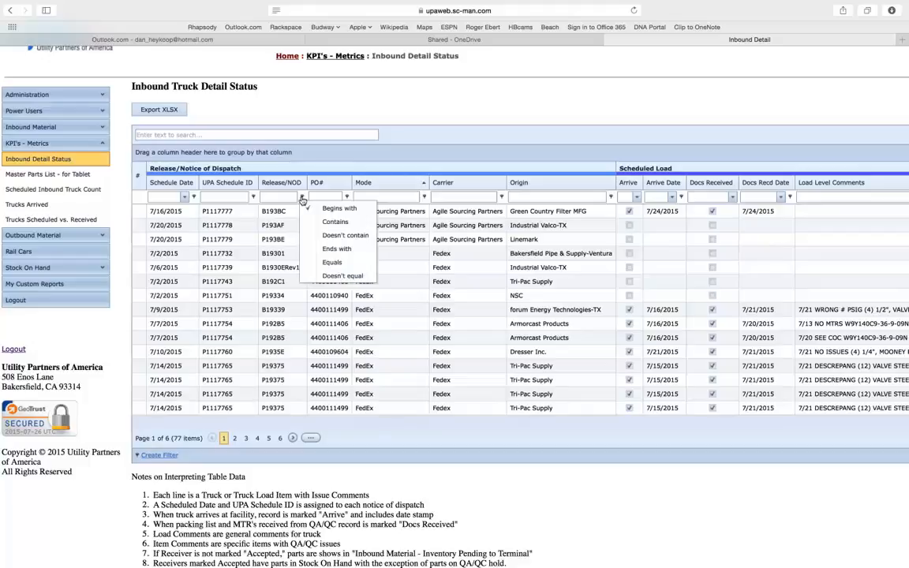
click(330, 249)
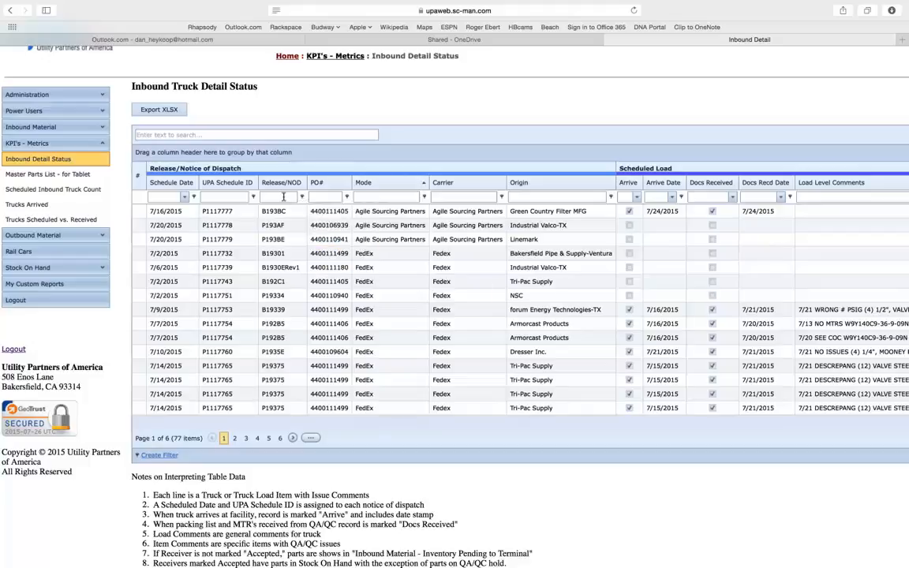
click(347, 197)
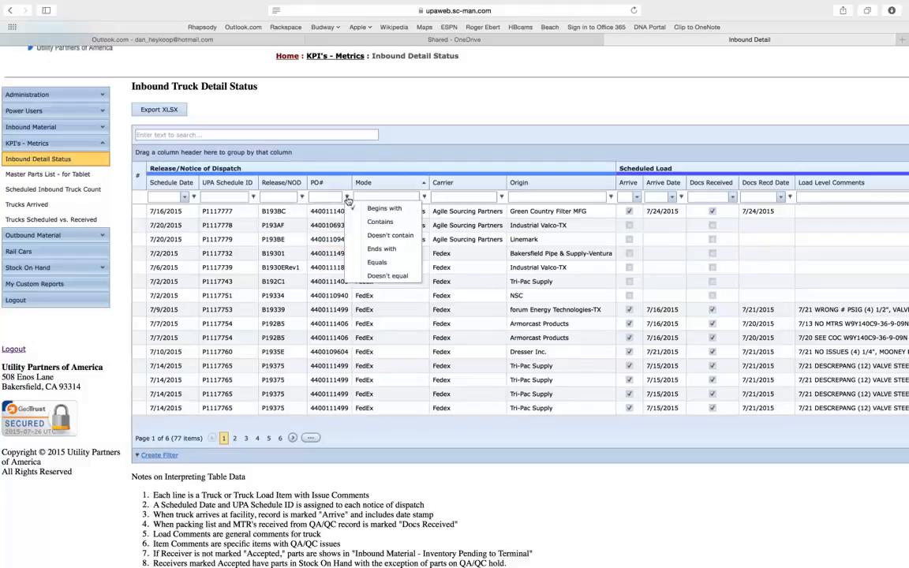
click(379, 248)
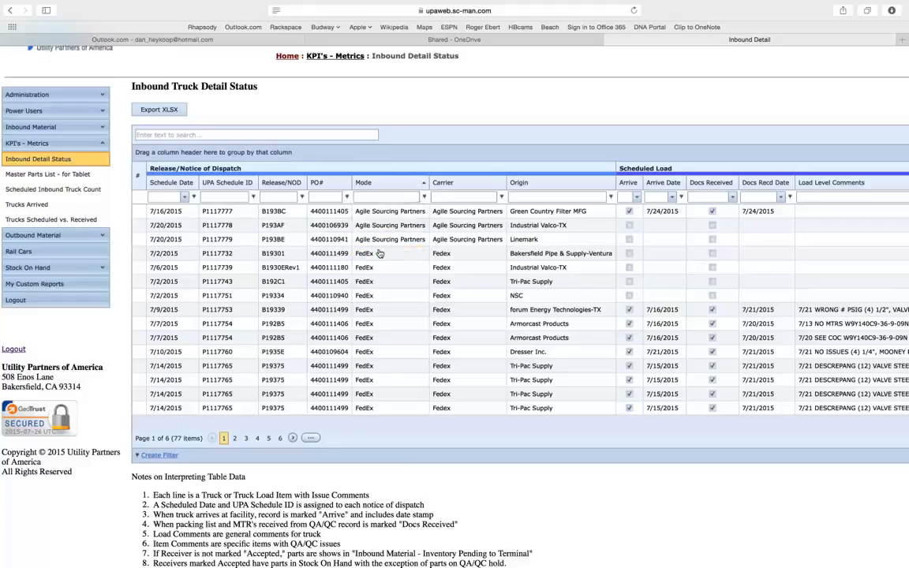
click(330, 197)
text(2012)
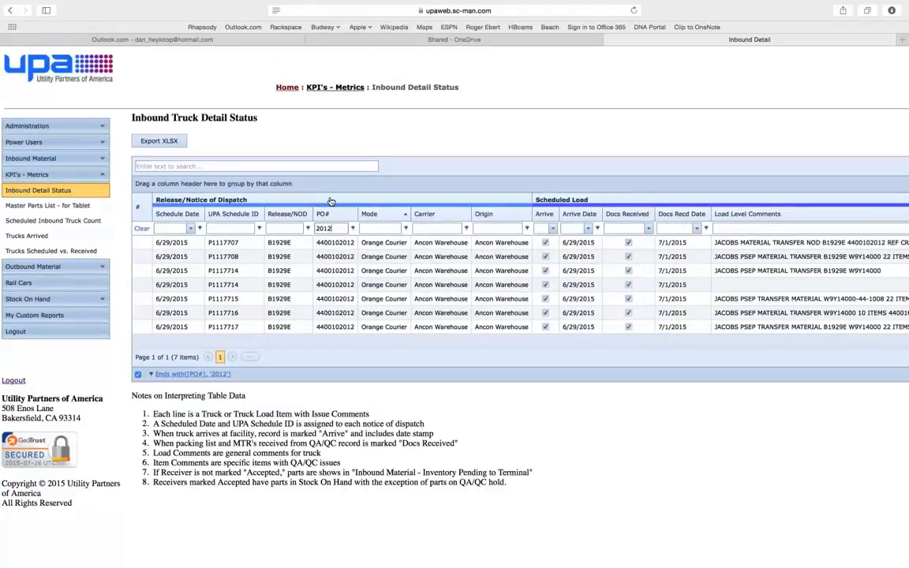
click(141, 229)
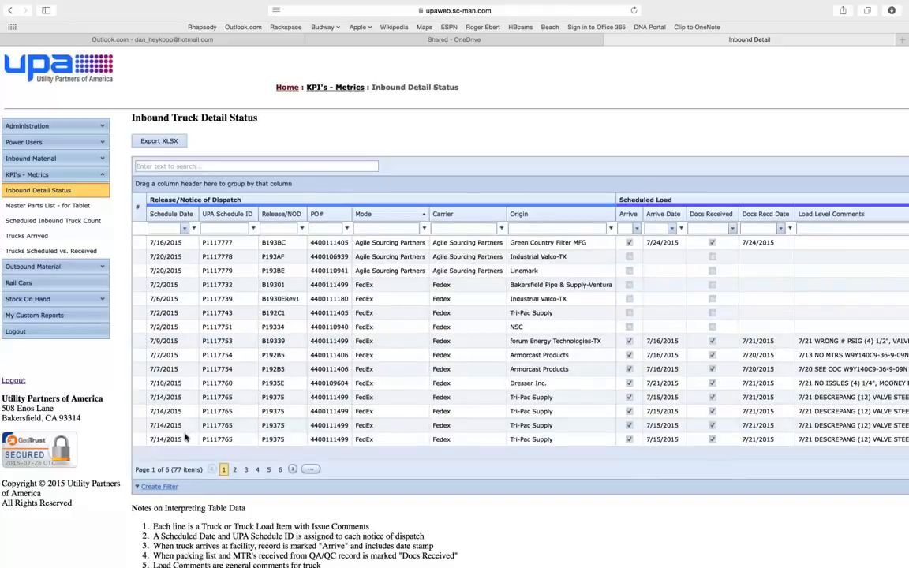
click(160, 488)
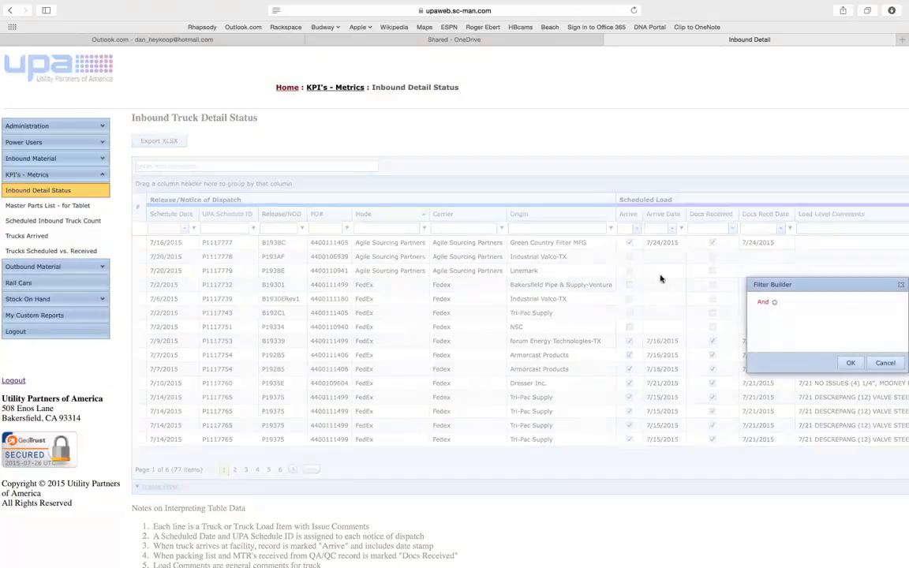
drag(820, 286, 529, 266)
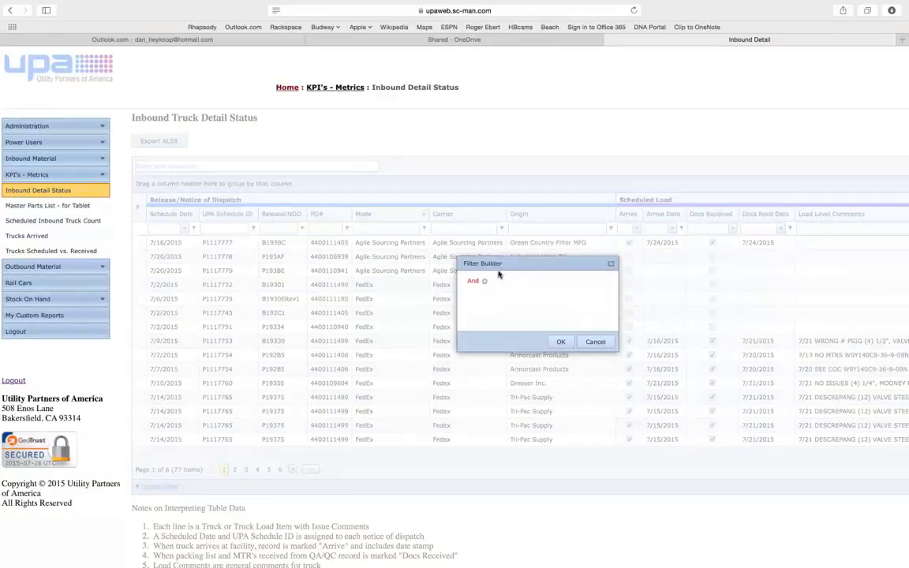
click(473, 282)
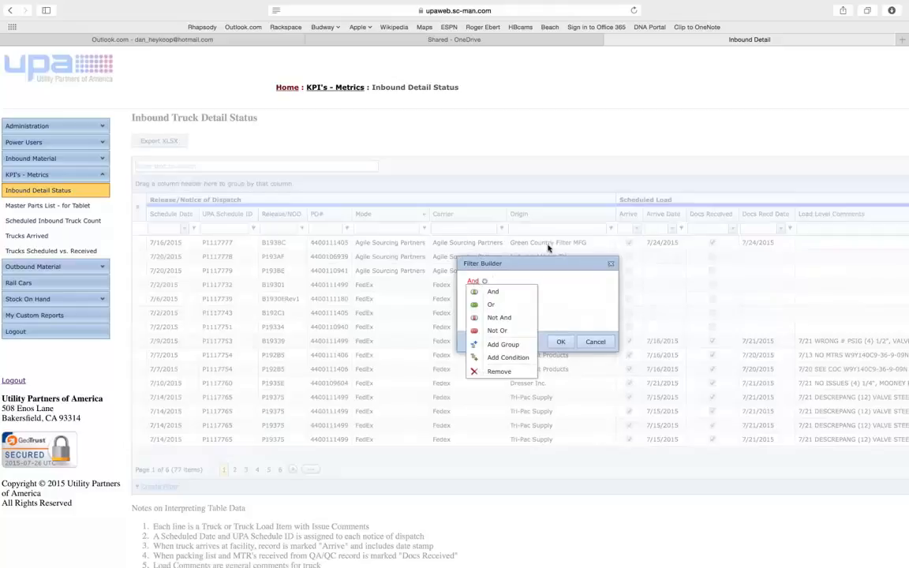
click(593, 341)
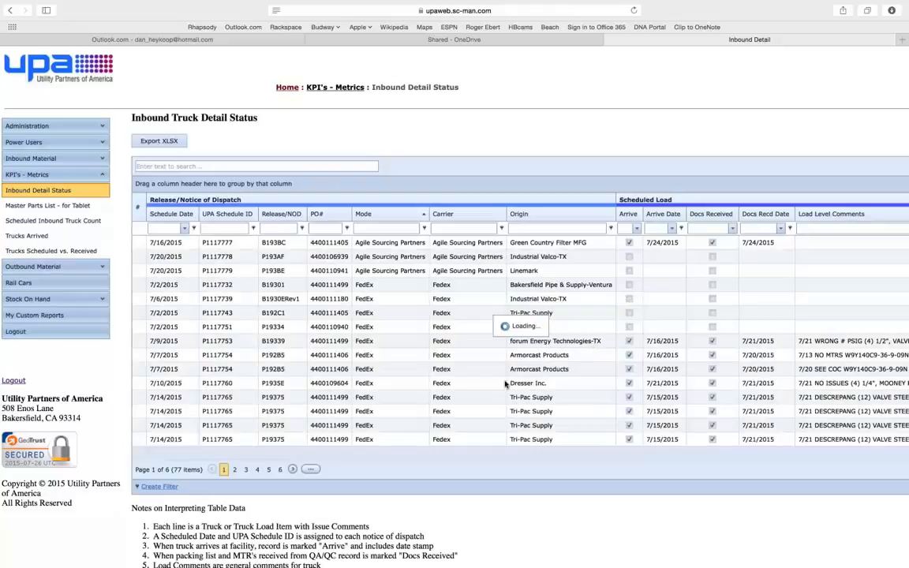
Examine the Item Detail columns and the filter conditions offered for Item Level Comments
scroll(505, 382, right, 10)
scroll(505, 385, right, 10)
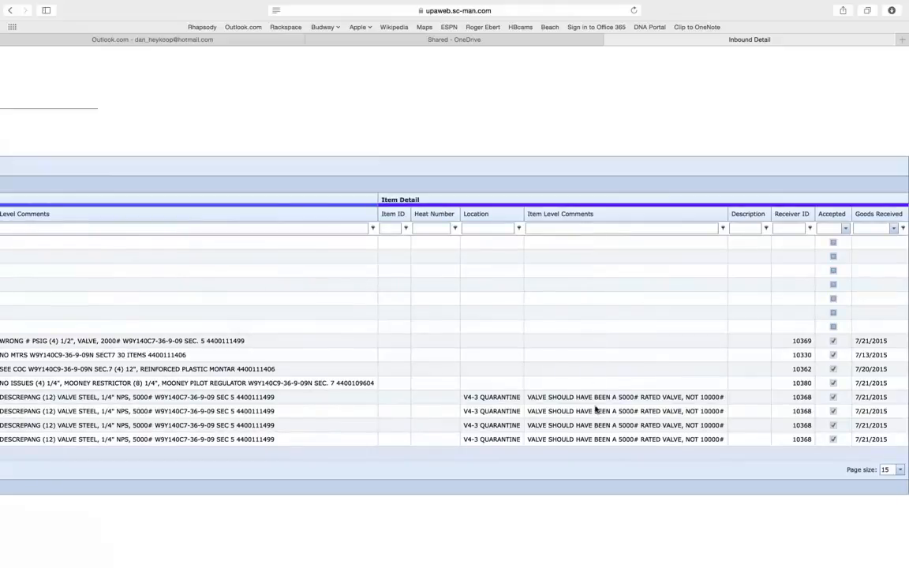
click(723, 229)
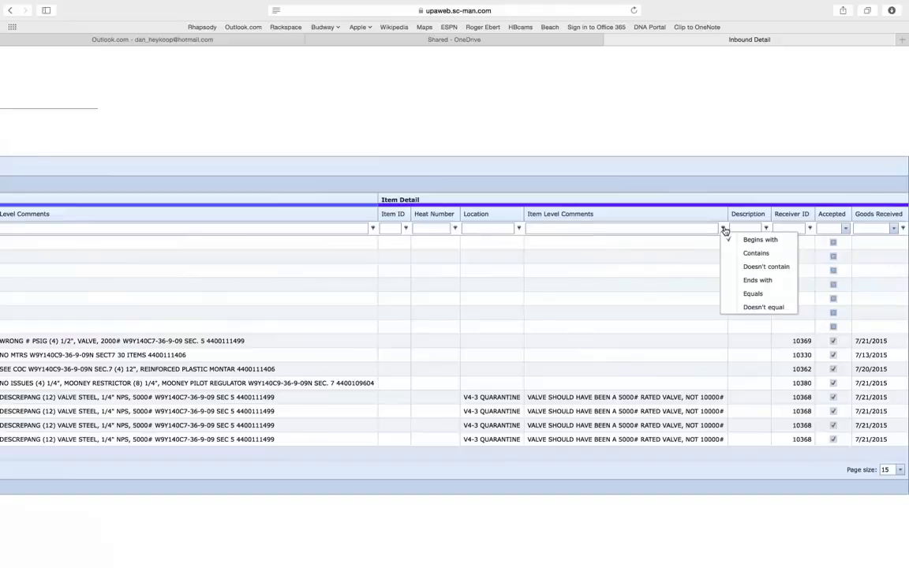
click(649, 288)
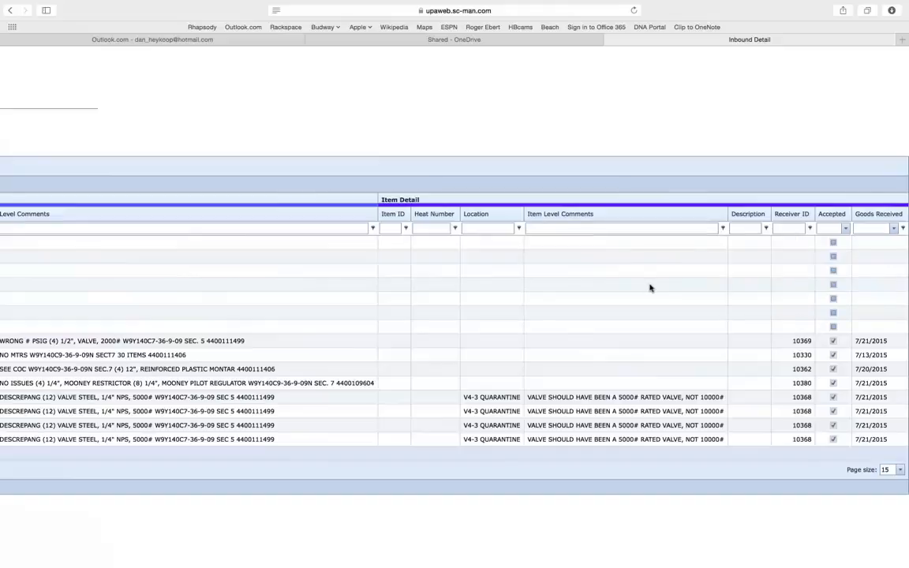
scroll(649, 288, left, 10)
scroll(649, 288, left, 5)
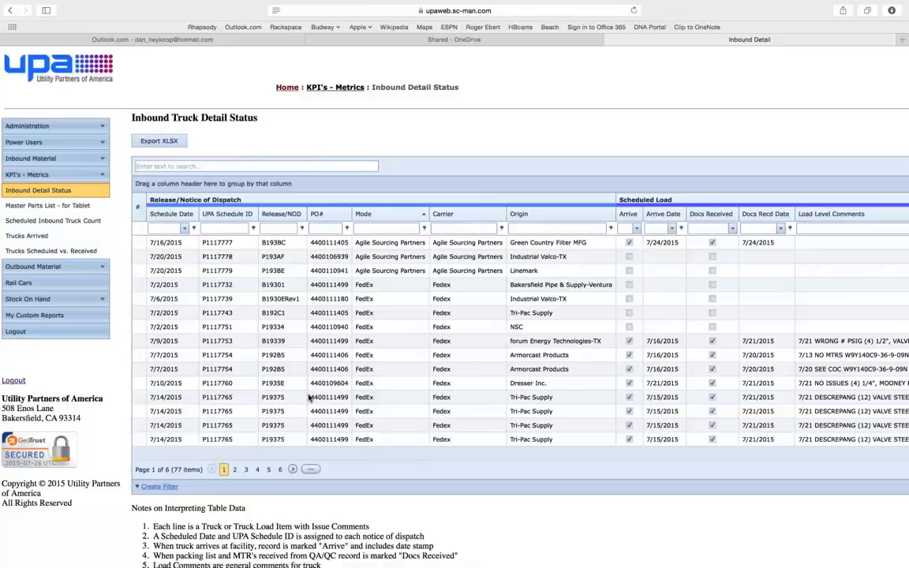
Create a filter showing only rows where Item Level Comments is not blank, and apply it
click(169, 488)
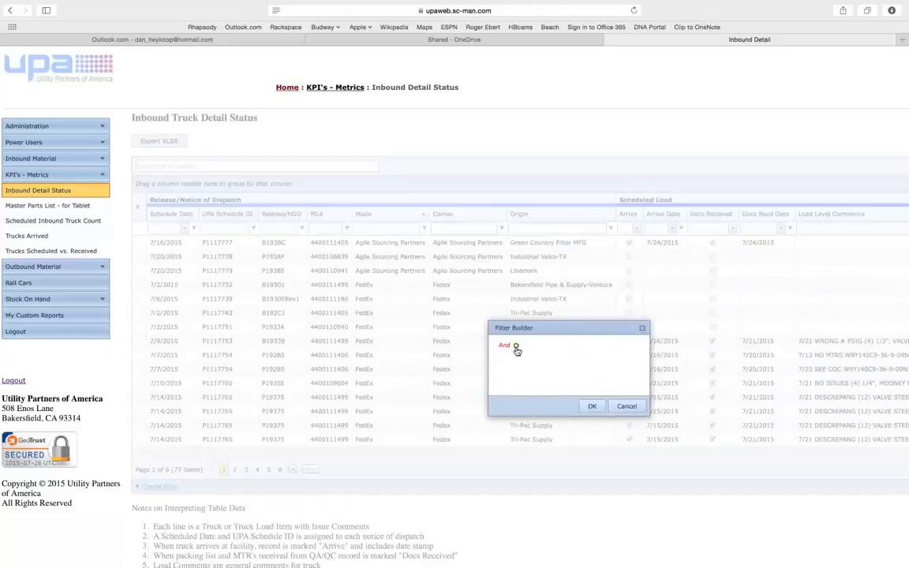
click(516, 345)
click(529, 360)
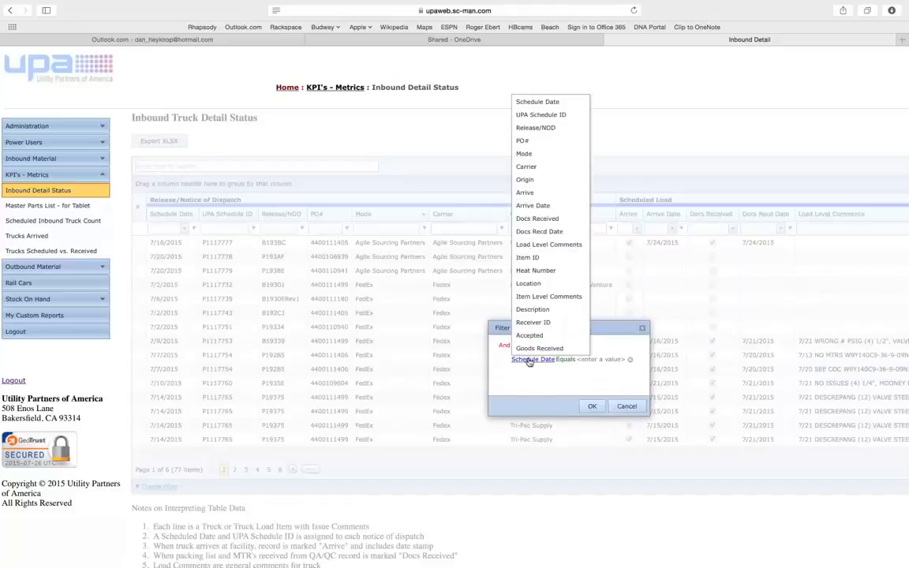
click(541, 296)
click(592, 360)
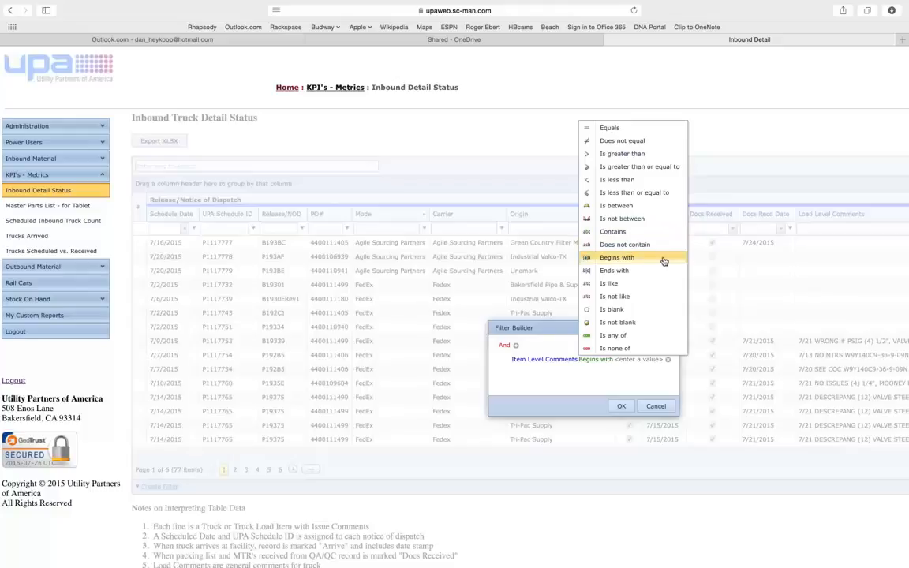
click(625, 322)
click(593, 406)
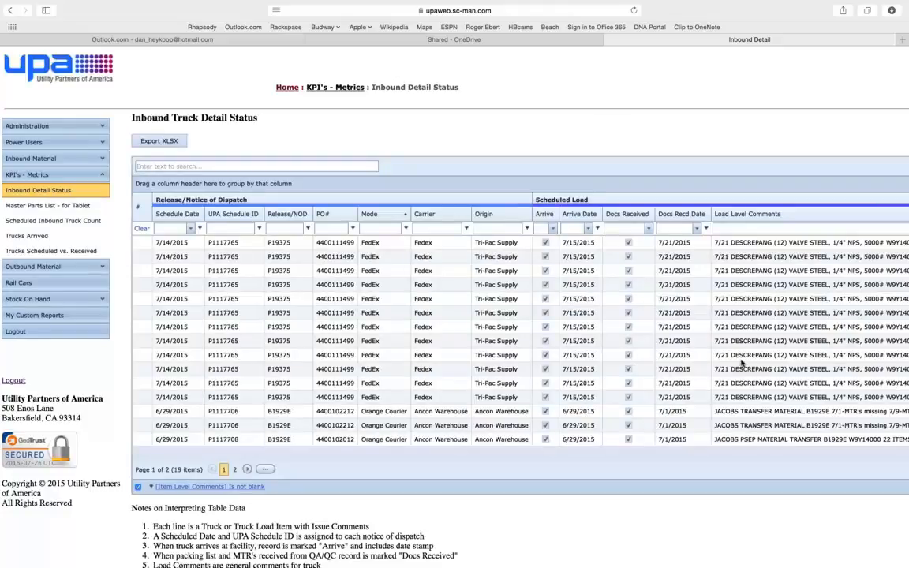
Show all filtered rows on a single page and review their item level comments and item details
scroll(741, 362, right, 5)
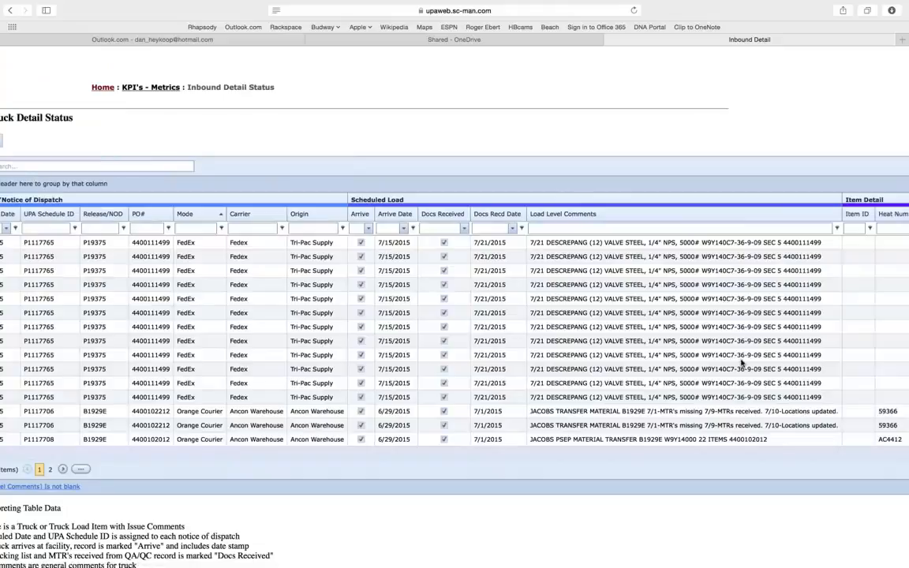
scroll(742, 362, right, 15)
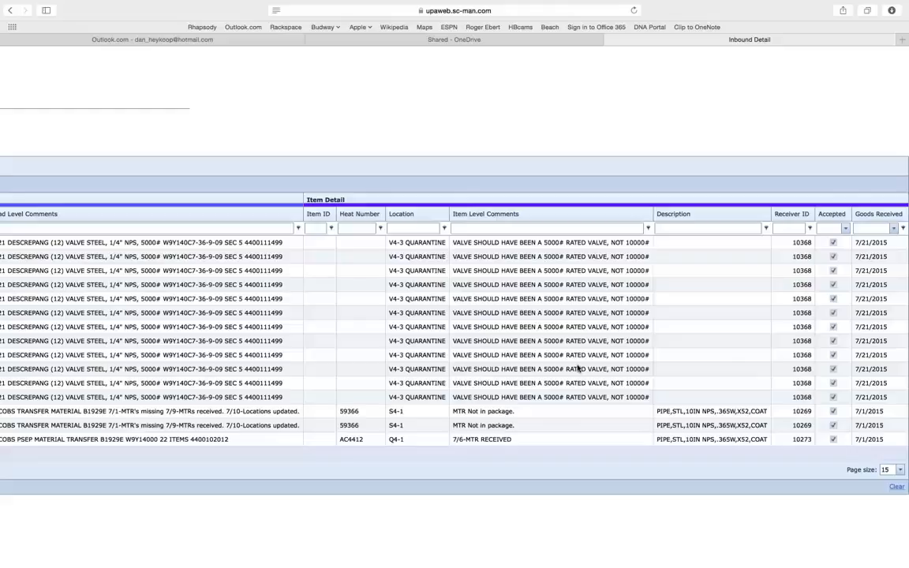
scroll(578, 368, left, 15)
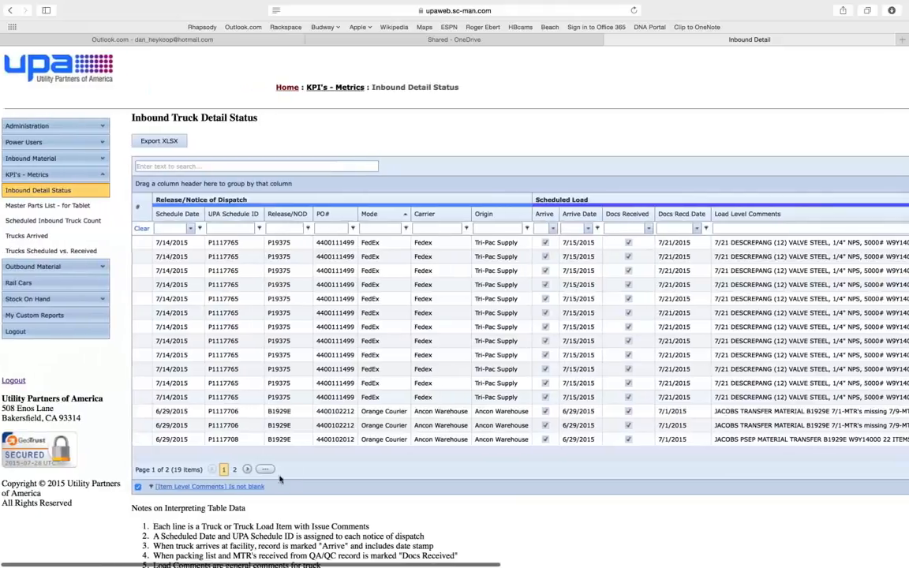
click(266, 470)
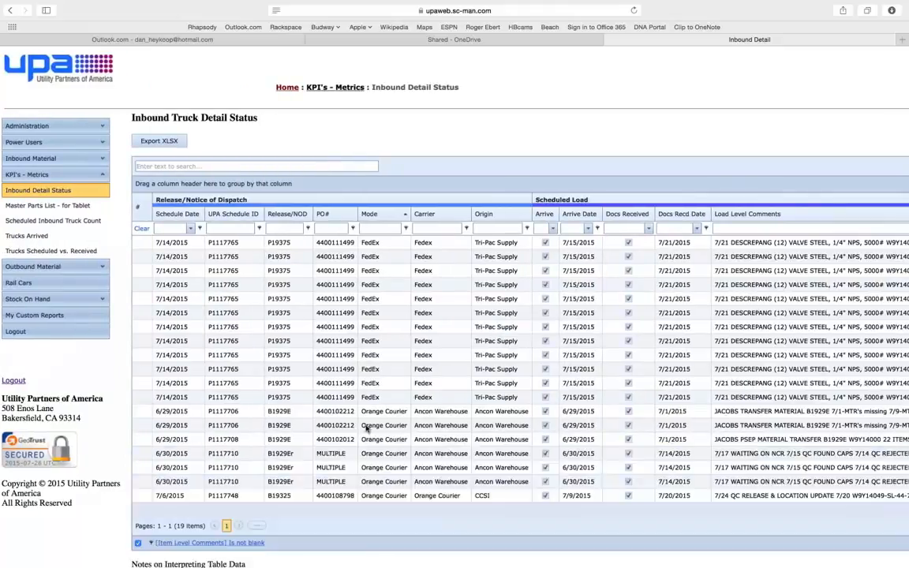
scroll(608, 396, right, 15)
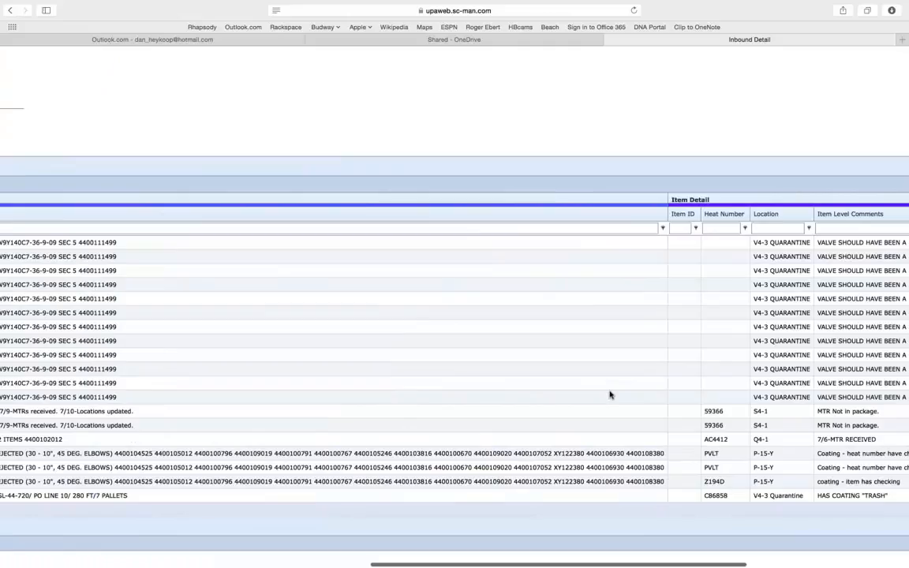
scroll(609, 394, right, 5)
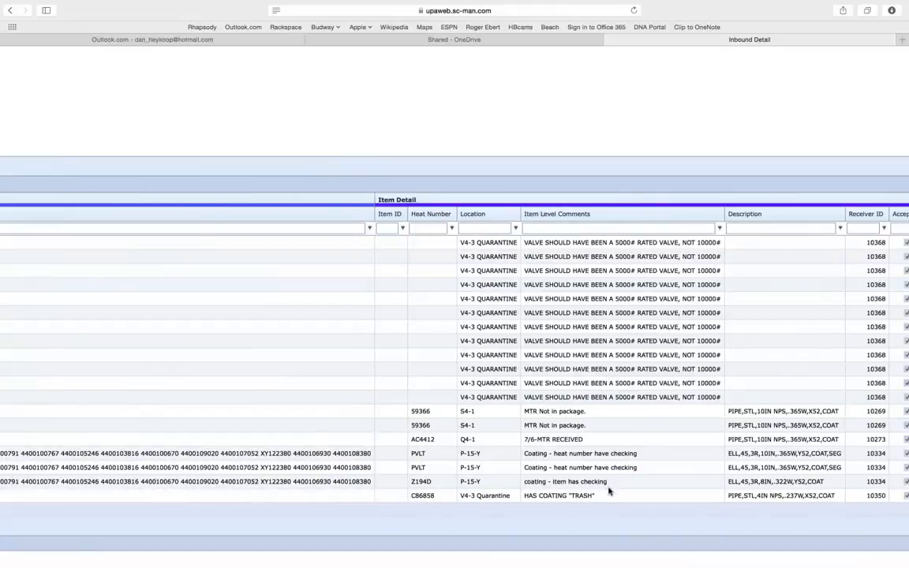
scroll(609, 491, right, 4)
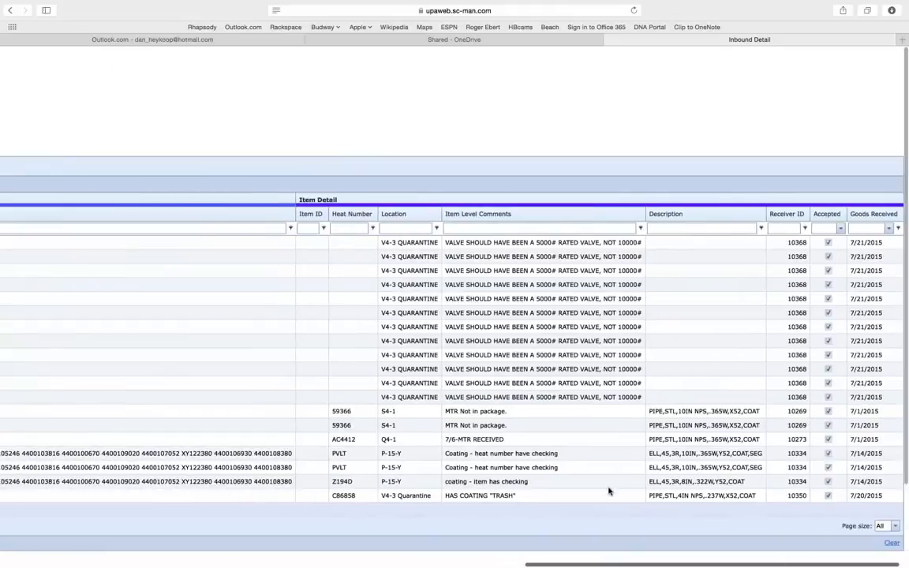
Clear the Item Level Comments filter and start a new custom filter that uses the Or operator
click(897, 544)
scroll(373, 424, left, 15)
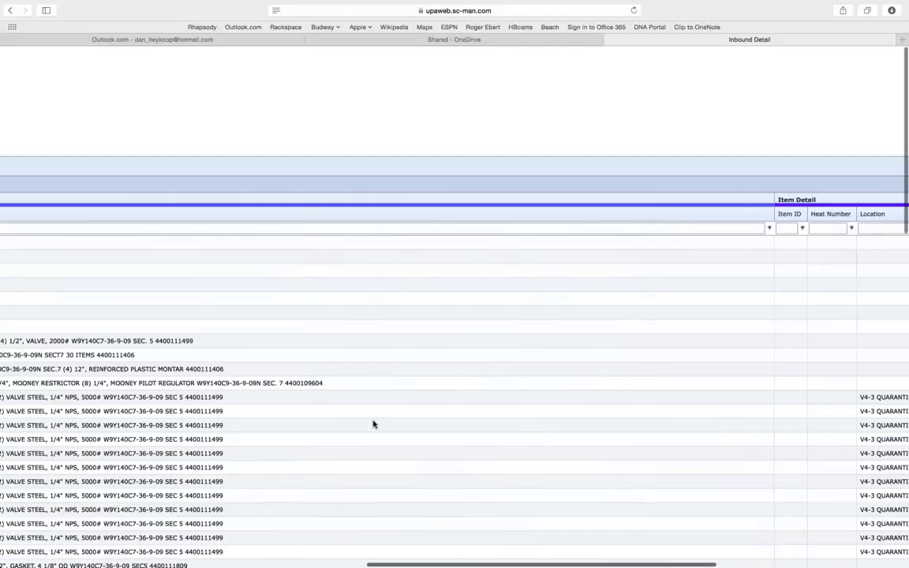
scroll(373, 425, down, 20)
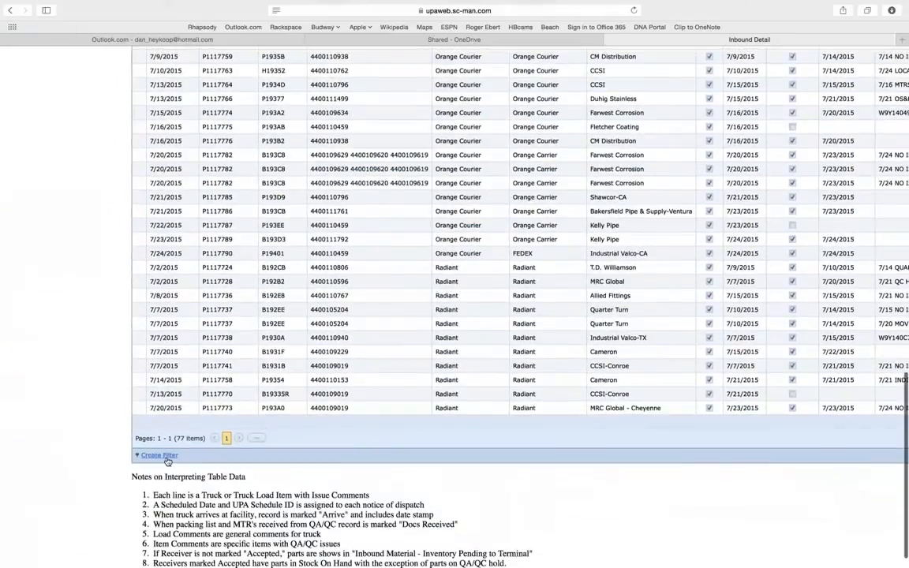
click(162, 456)
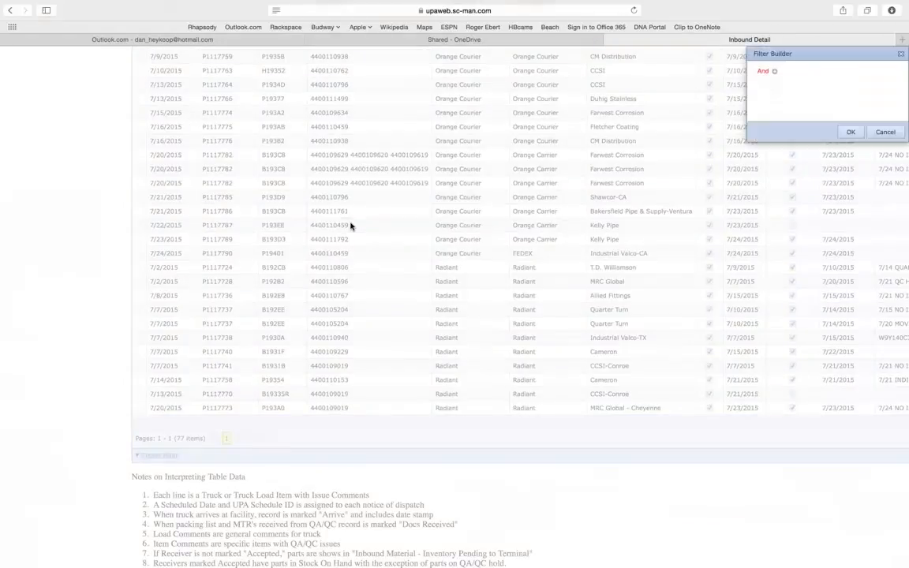
drag(829, 55, 579, 119)
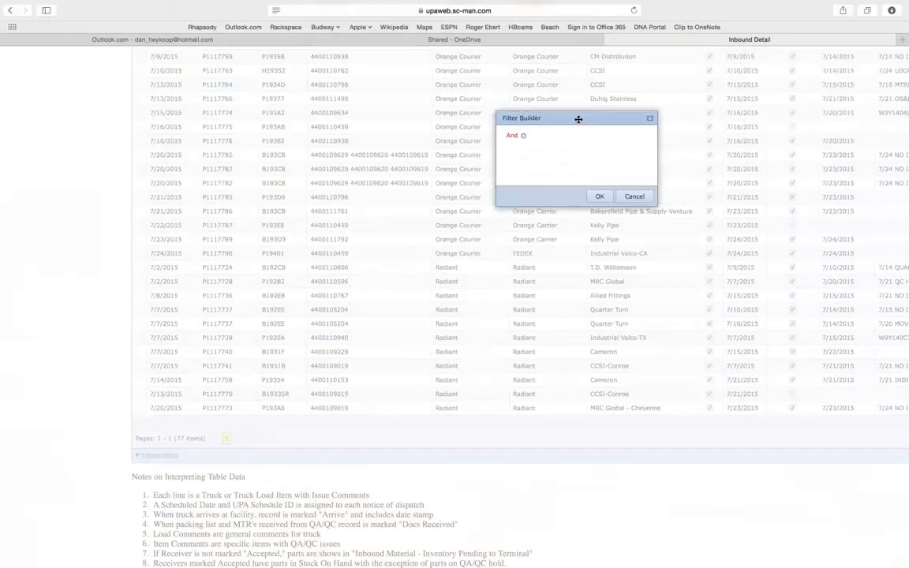
click(512, 139)
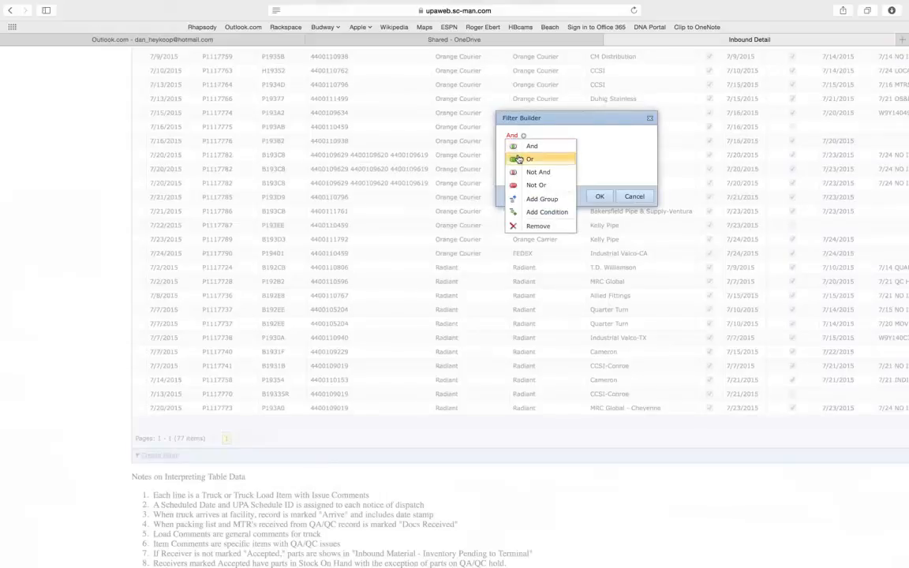
click(523, 157)
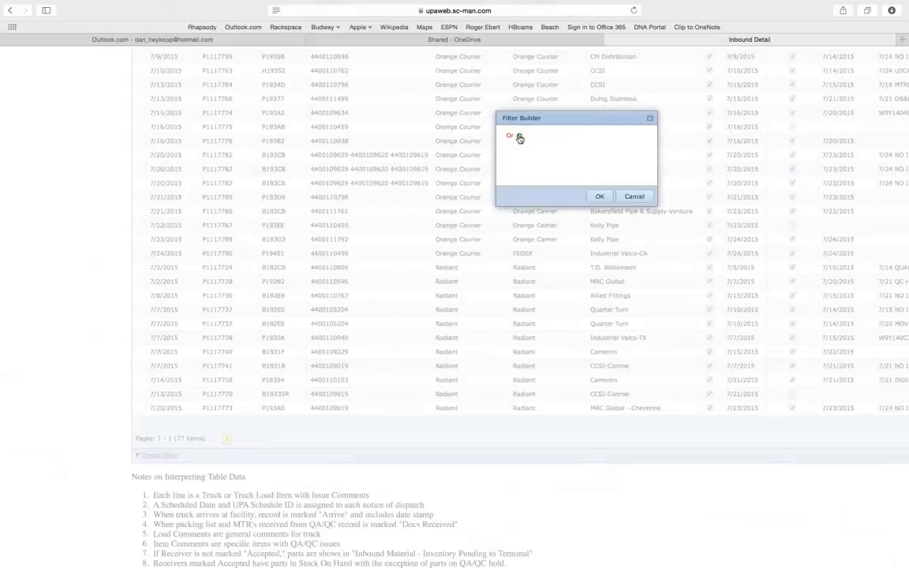
Add a condition to the Or filter requiring PO# to end with 2012
click(519, 138)
click(535, 150)
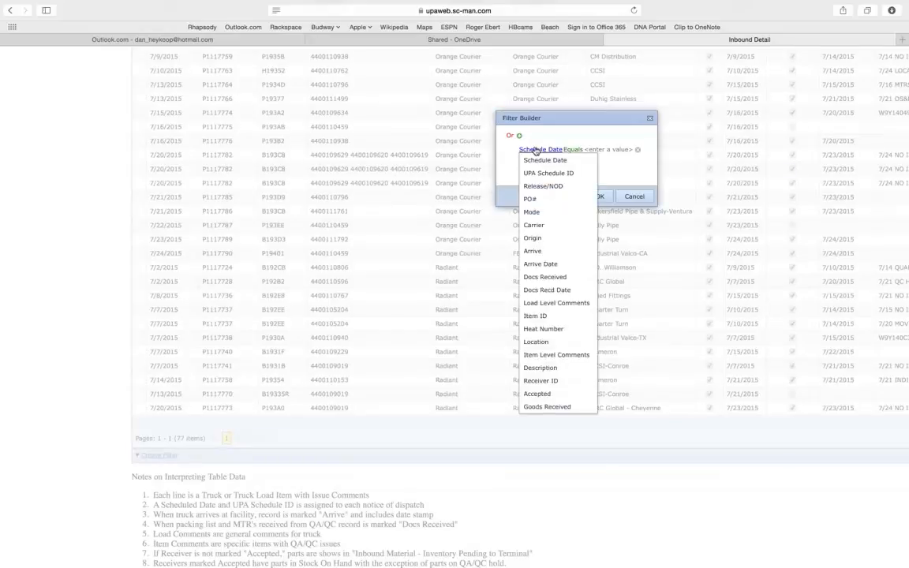
click(544, 197)
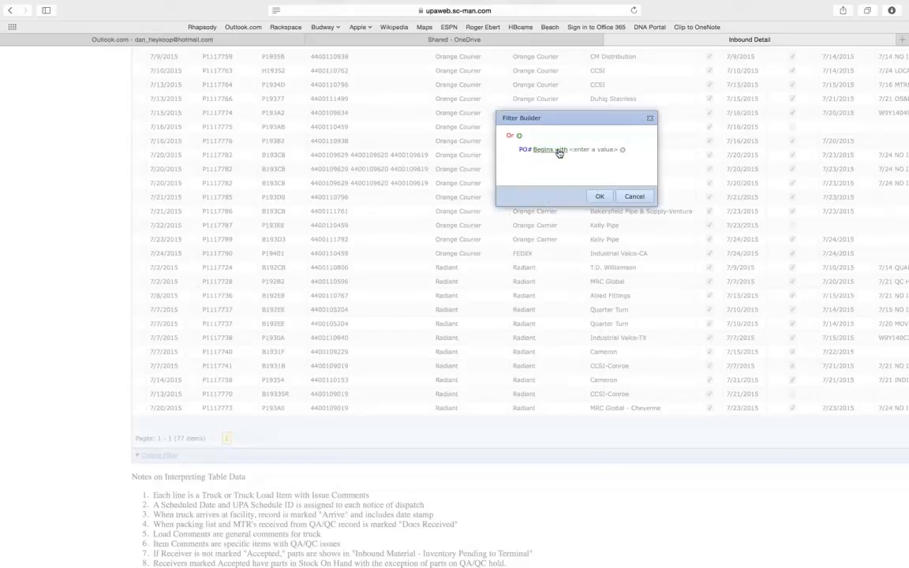
click(558, 151)
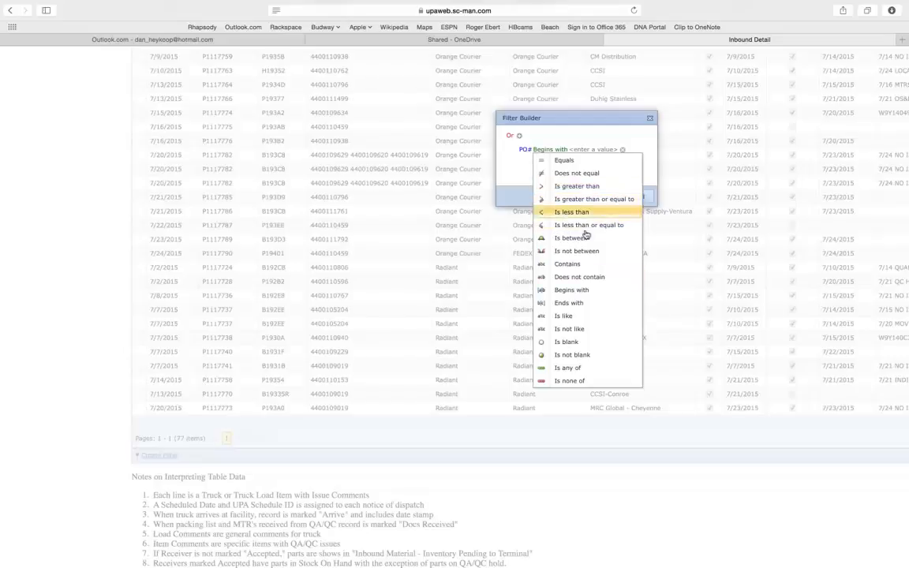
click(578, 304)
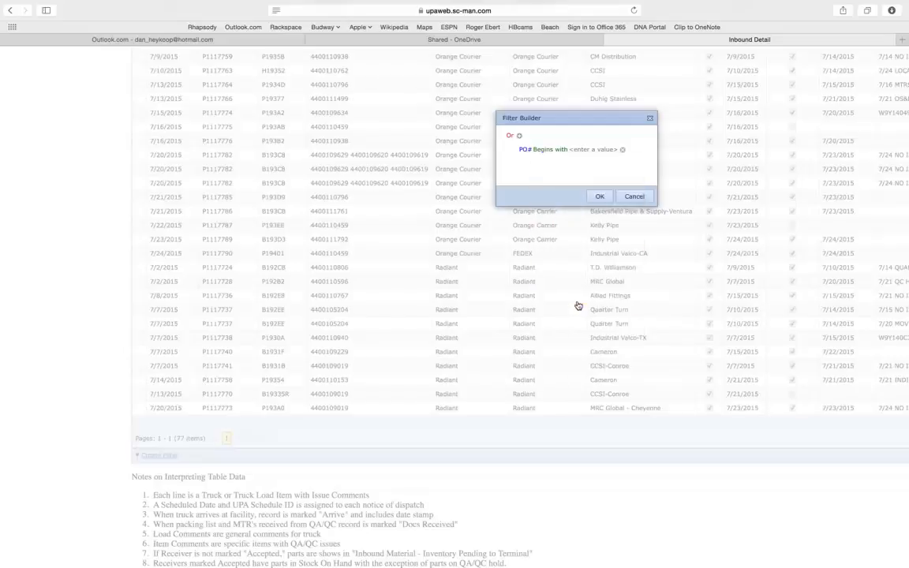
click(589, 149)
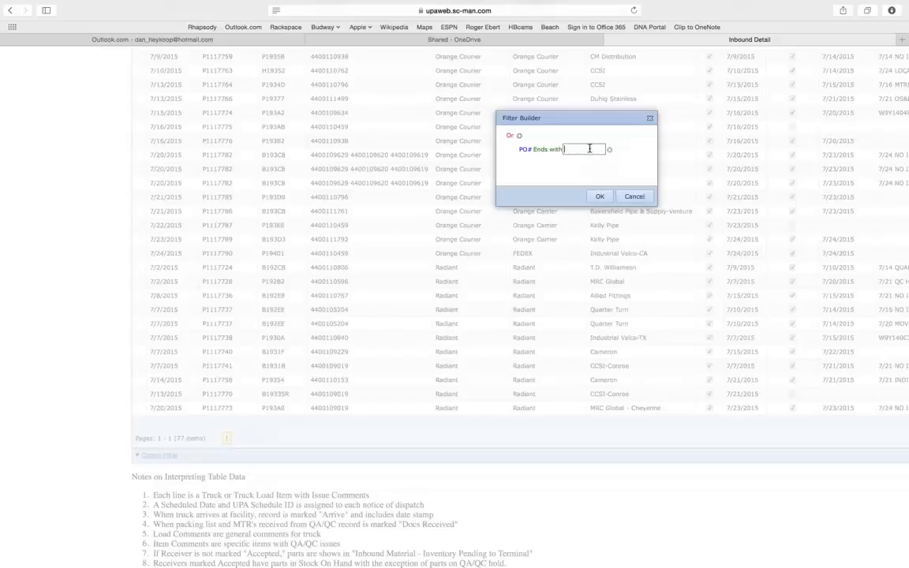
text(2012)
click(534, 168)
Add a second Or condition requiring PO# to end with 0459, and apply the filter
click(521, 138)
click(540, 164)
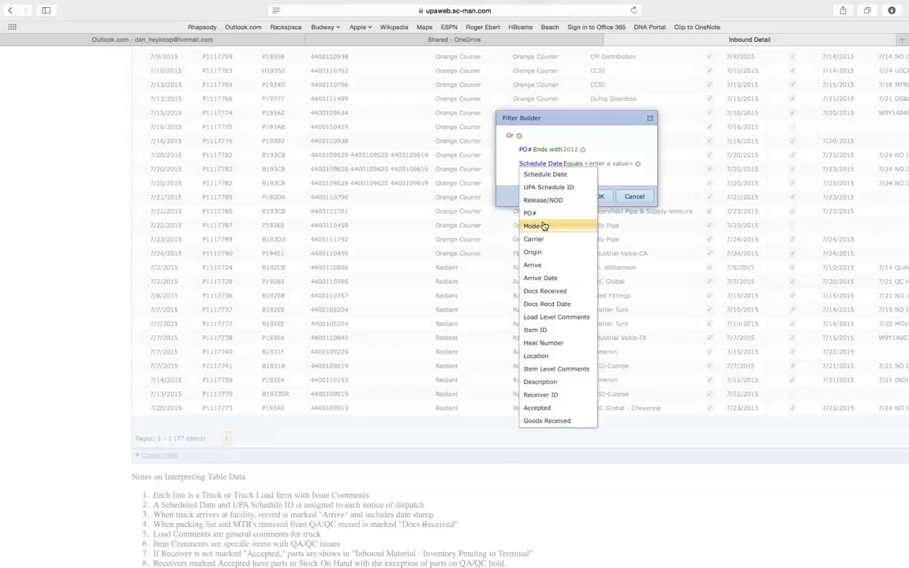
click(537, 213)
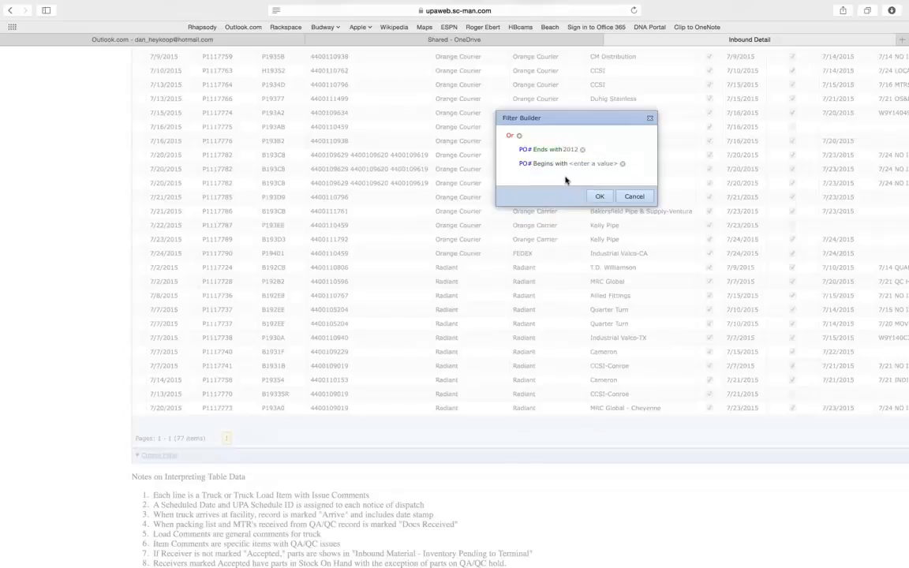
click(553, 164)
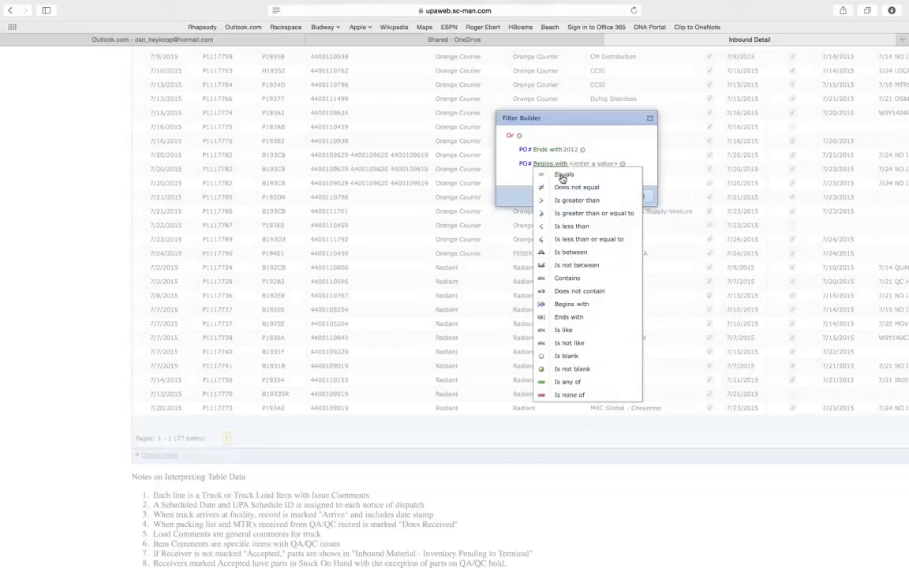
click(579, 317)
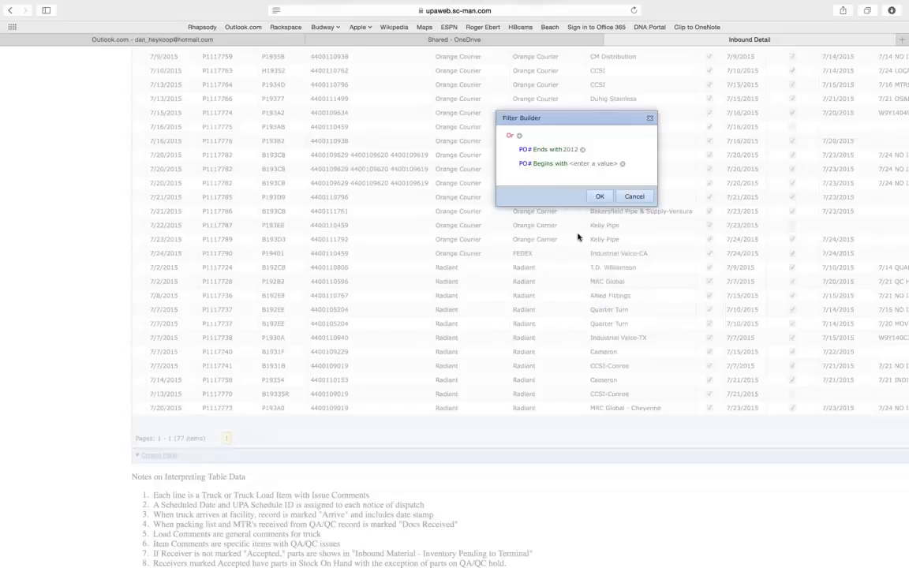
click(580, 164)
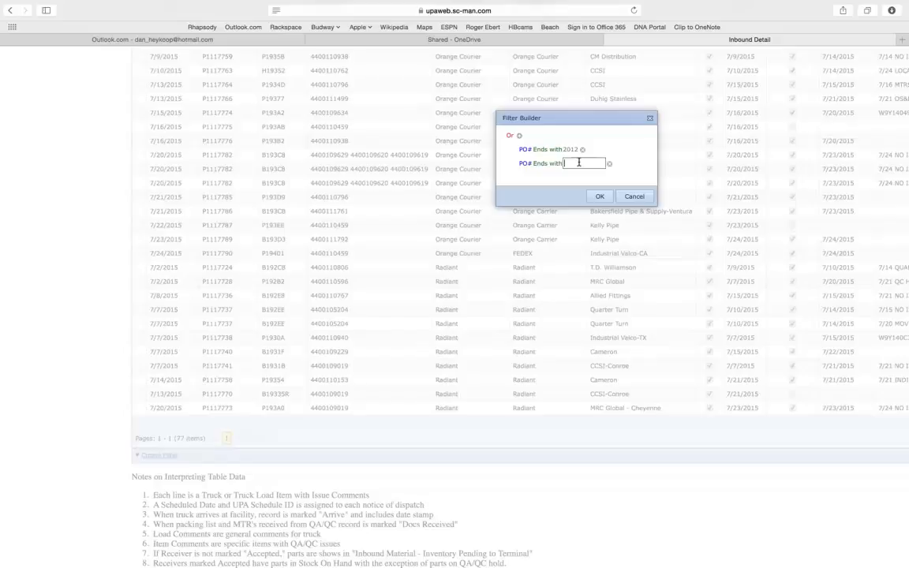
text(0459)
click(601, 197)
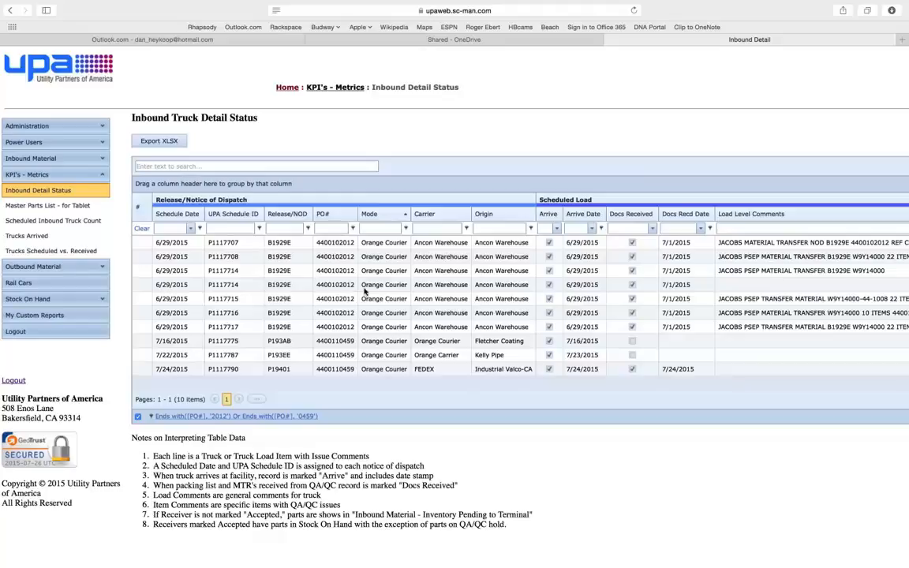
Clear the PO# filter and start a new custom filter, keeping the And operator
scroll(500, 386, right, 10)
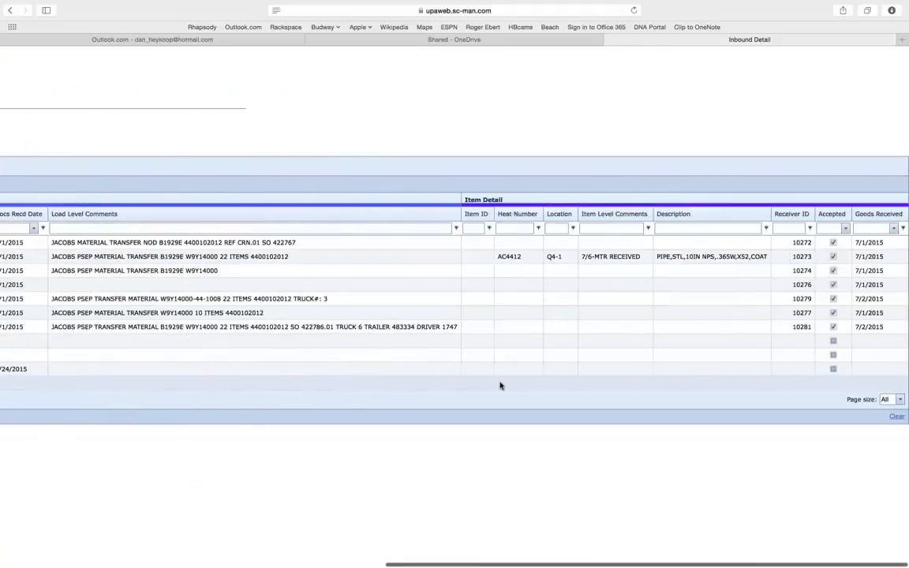
click(895, 418)
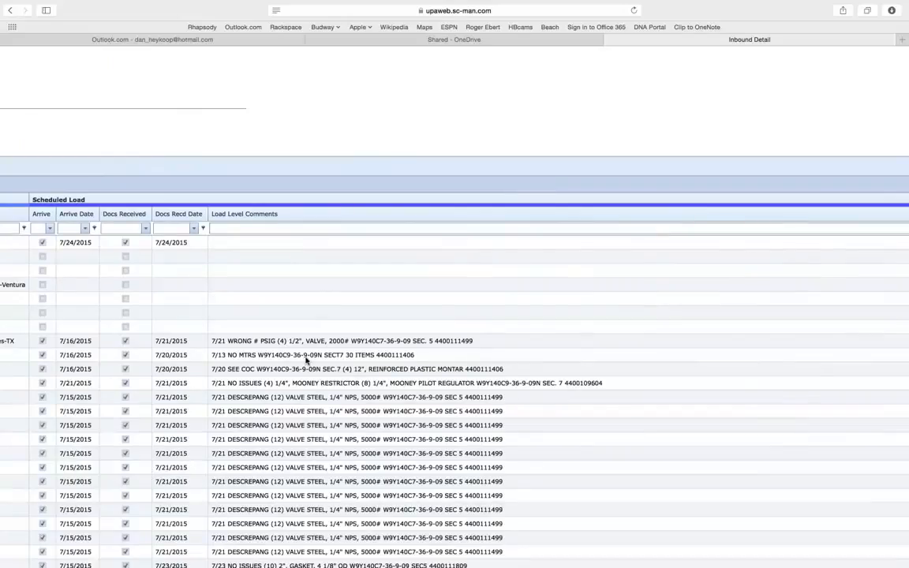
scroll(304, 361, down, 12)
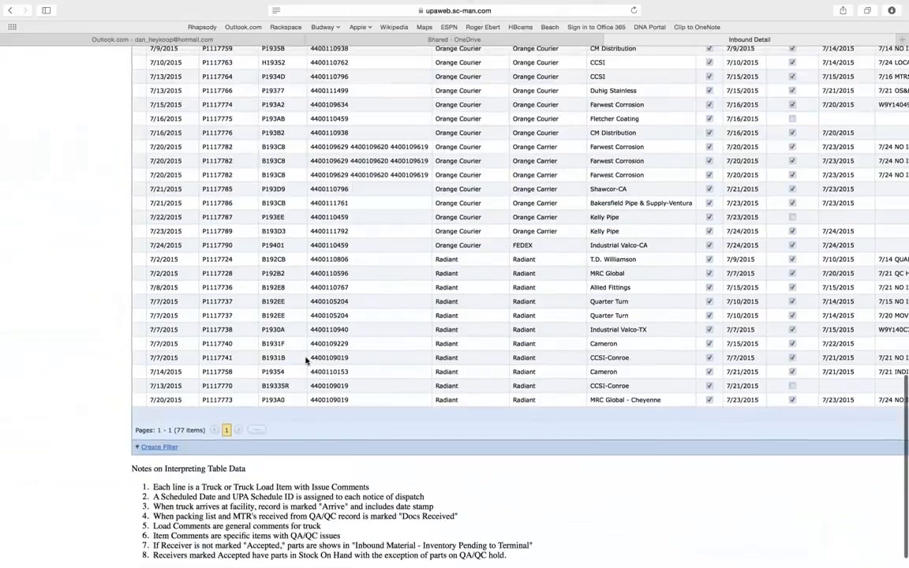
click(162, 456)
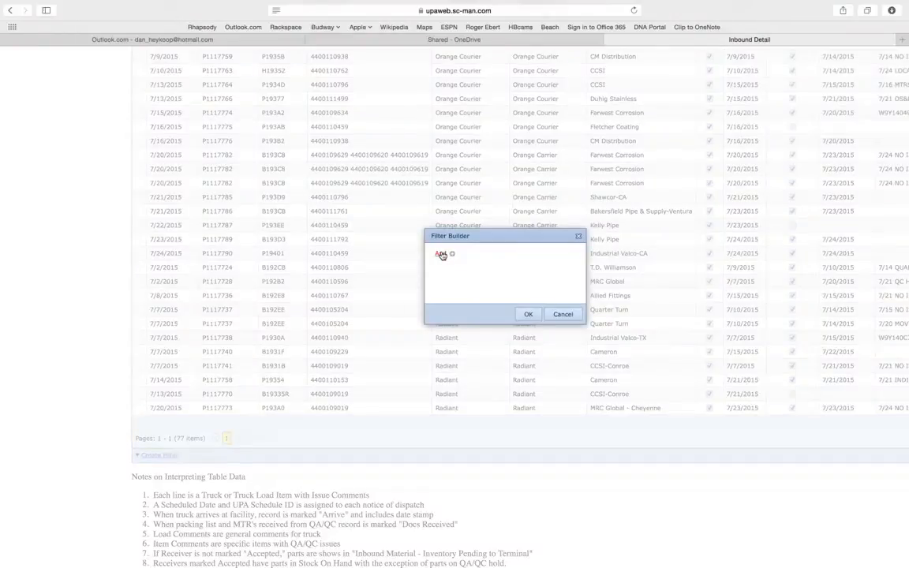
click(441, 254)
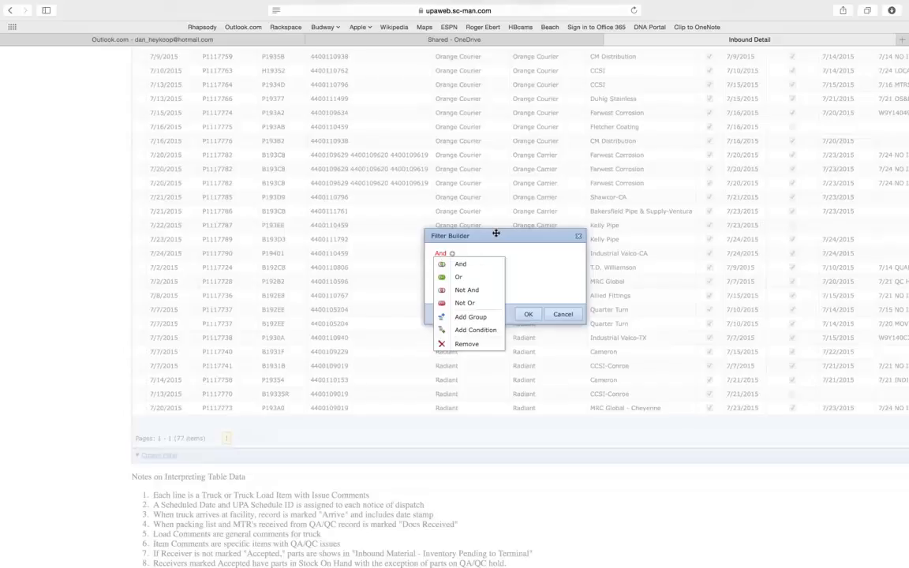
click(495, 236)
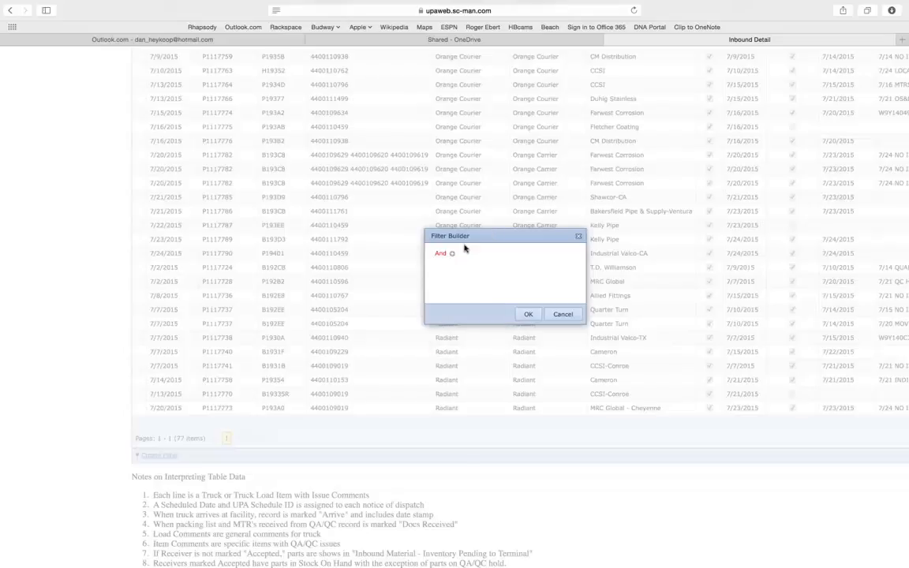
Add a condition to the And filter that Arrive equals Checked
click(453, 254)
click(476, 269)
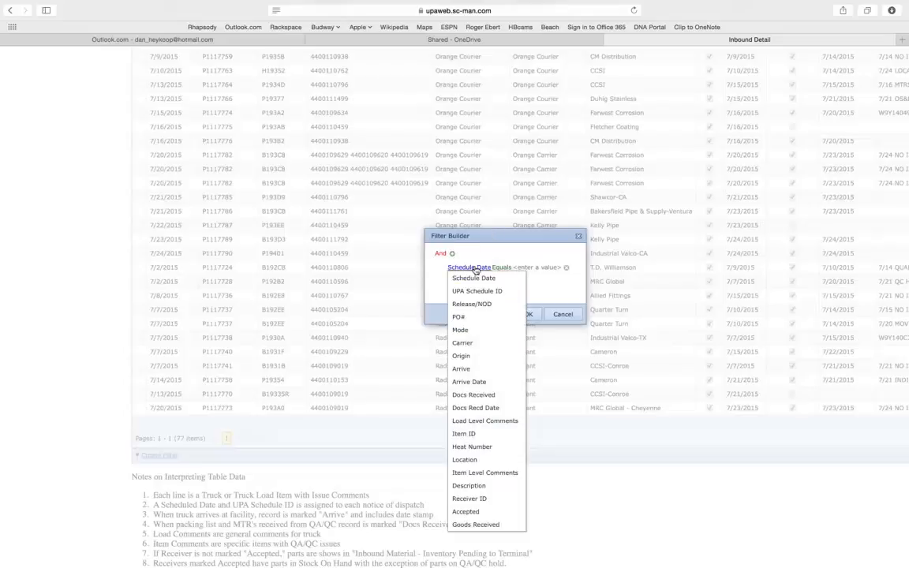
click(469, 368)
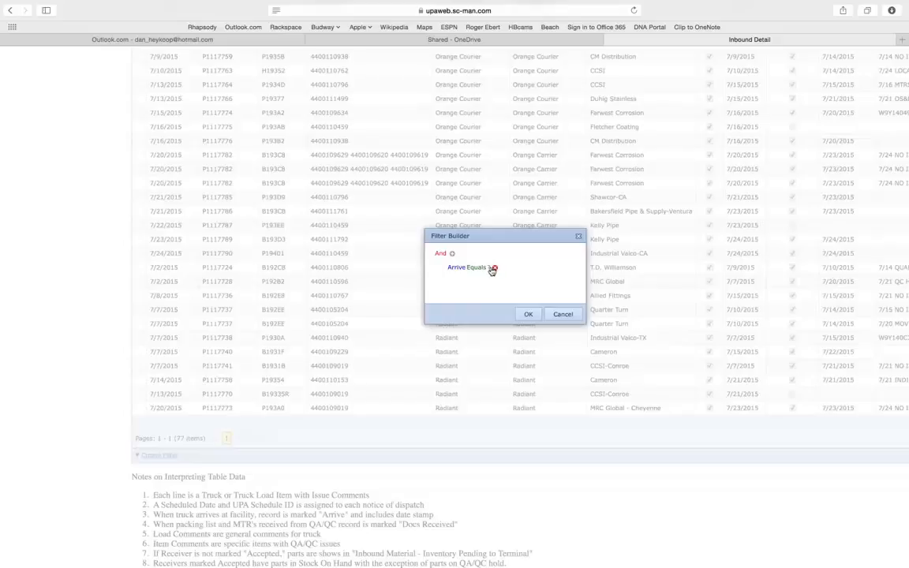
click(490, 268)
click(493, 268)
click(444, 256)
Add a nested condition group under the And operator and set the group's operator to Or
click(444, 256)
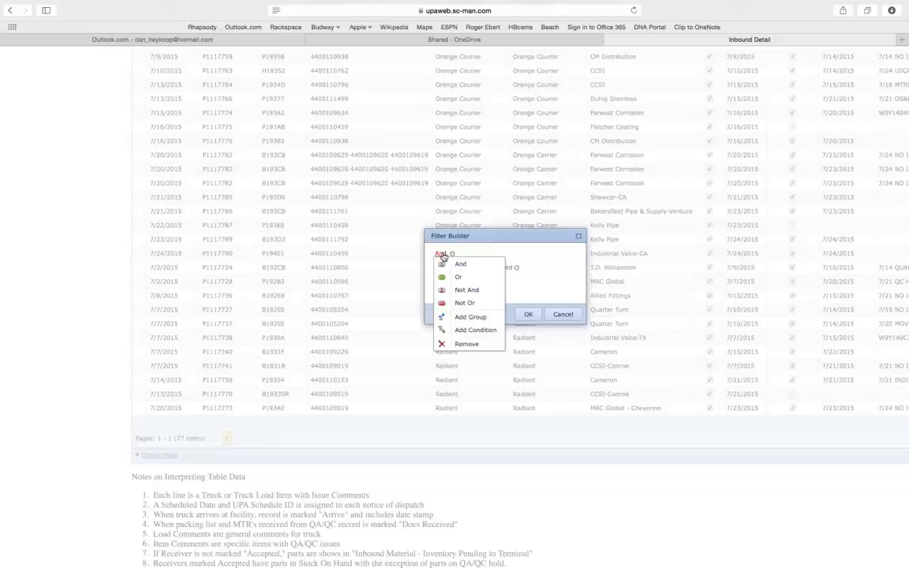
click(462, 319)
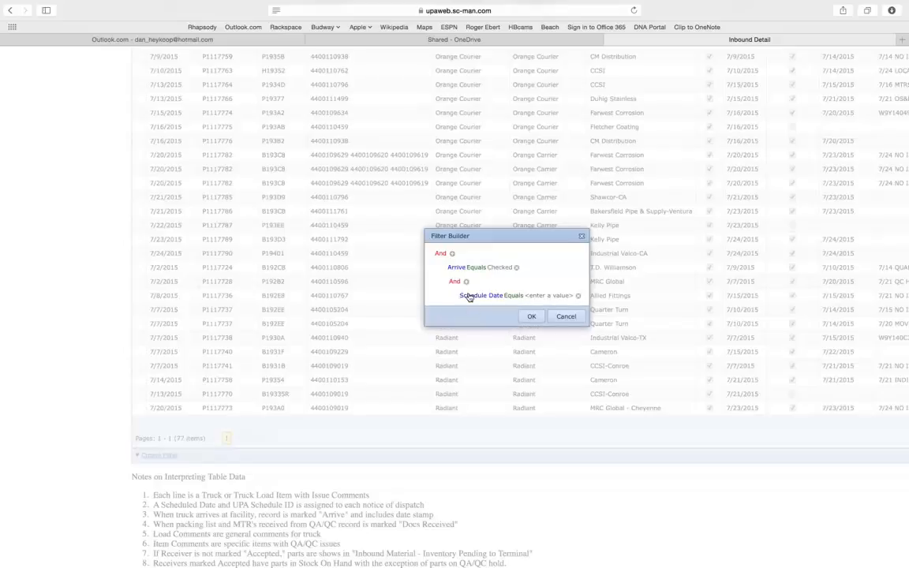
click(455, 282)
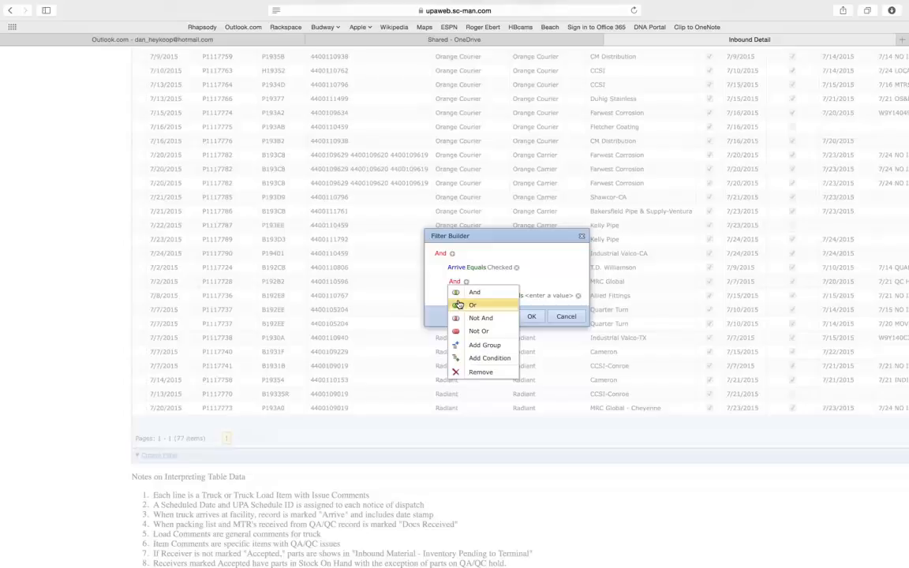
click(472, 305)
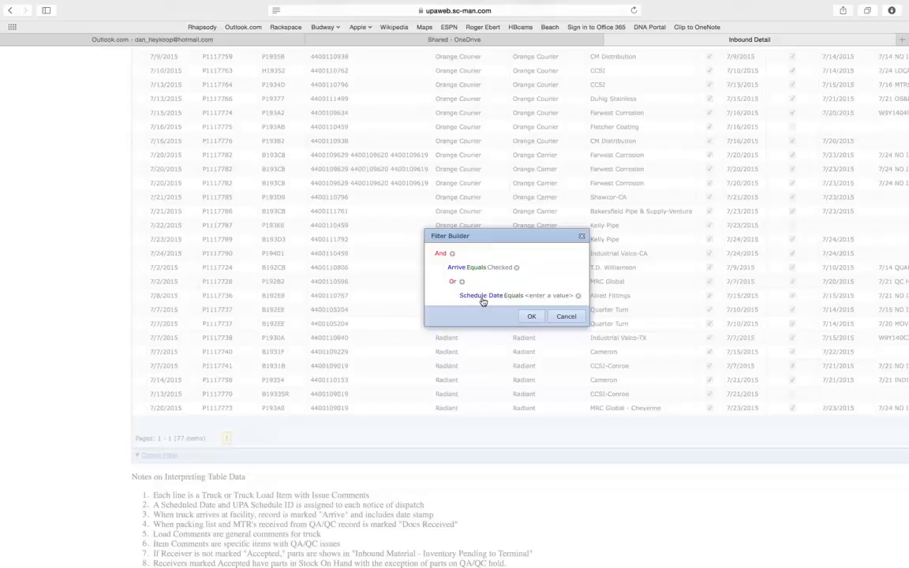
Set the Or group's Schedule Date condition to equal 7/7/2015
click(543, 296)
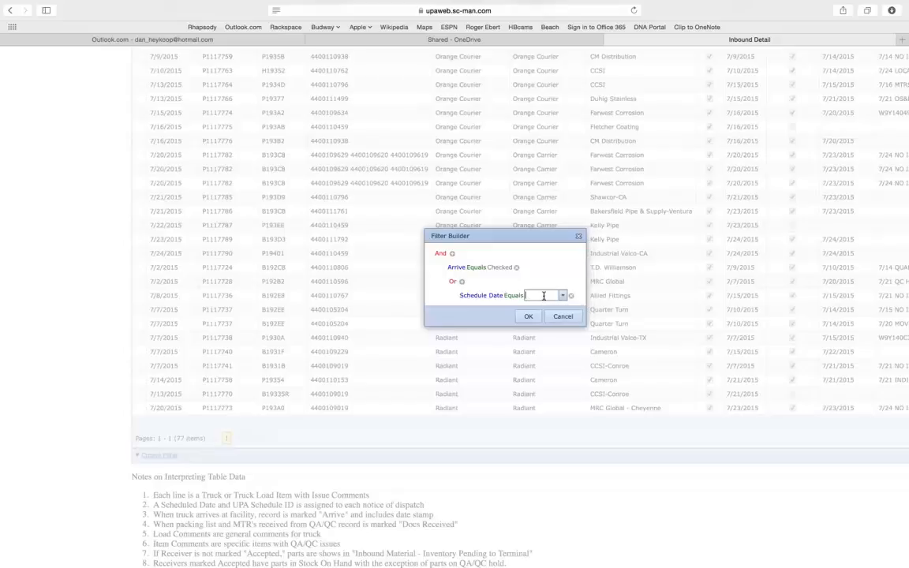
click(562, 297)
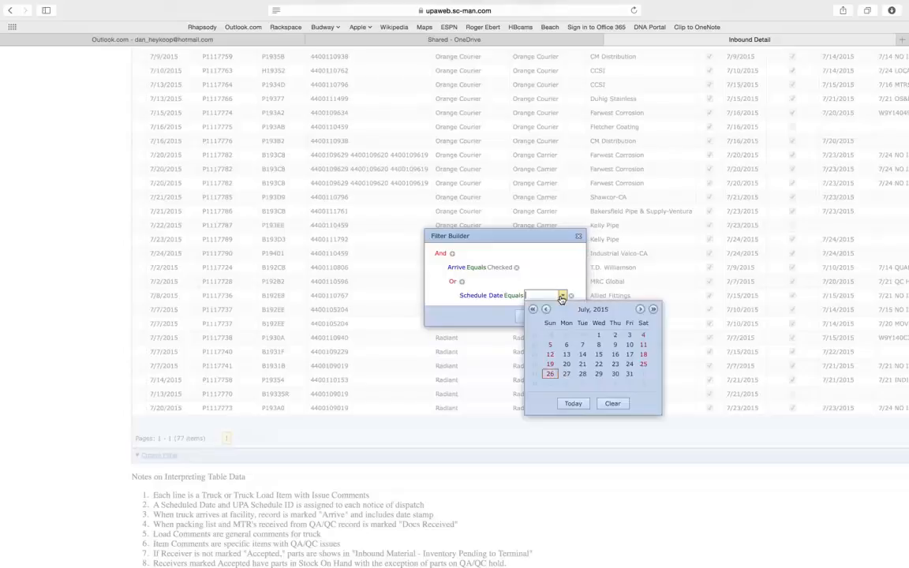
click(583, 345)
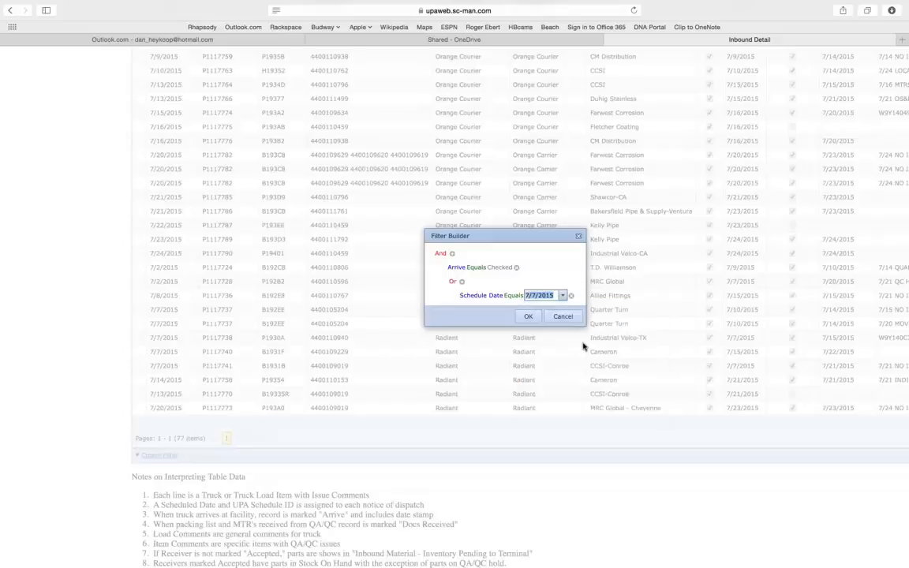
click(464, 286)
scroll(495, 281, down, 1)
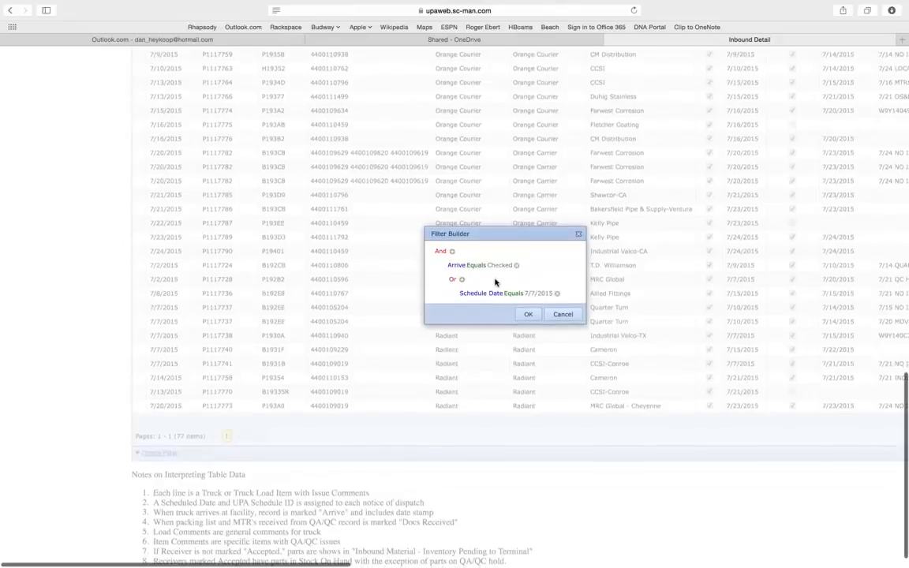
Add a second condition to the Or group with Schedule Date equal to 7/14/2015
click(463, 282)
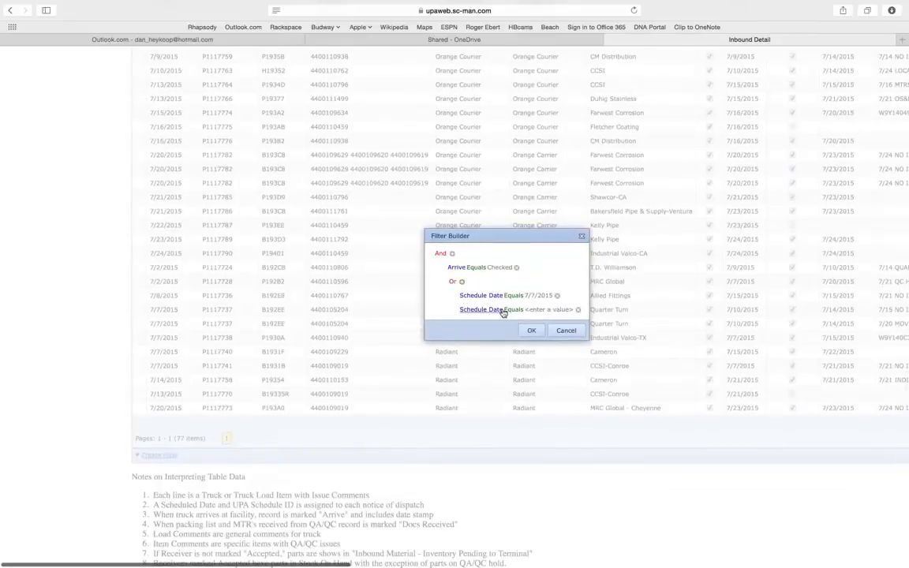
click(545, 310)
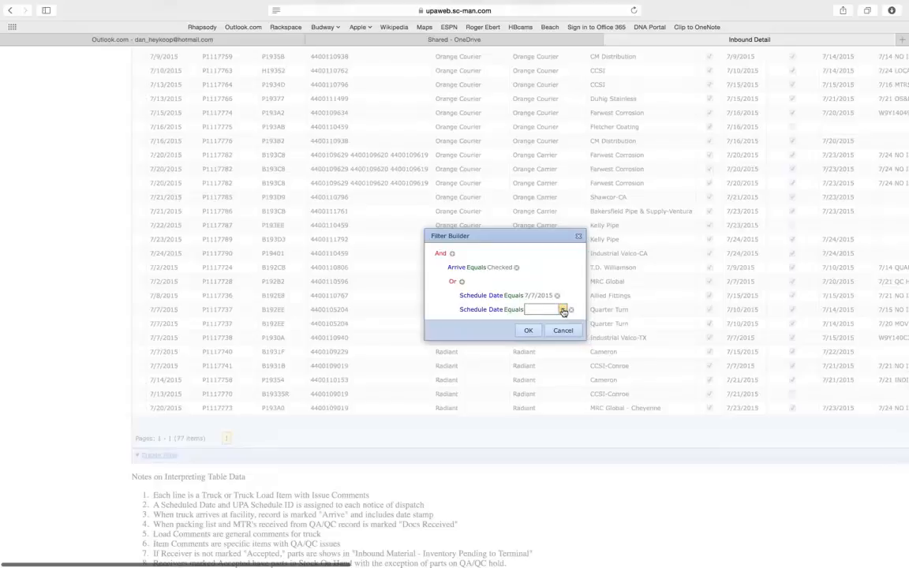
click(563, 310)
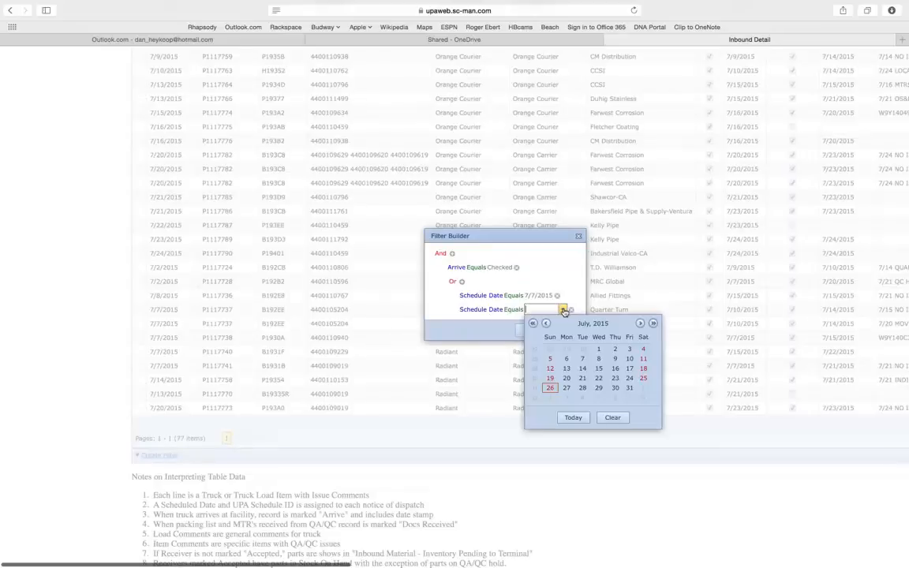
click(582, 369)
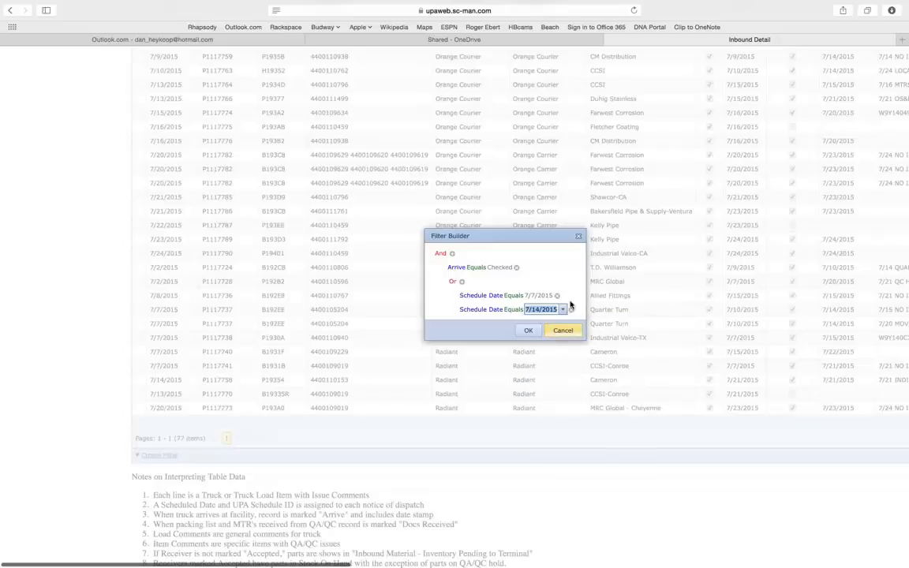
click(515, 282)
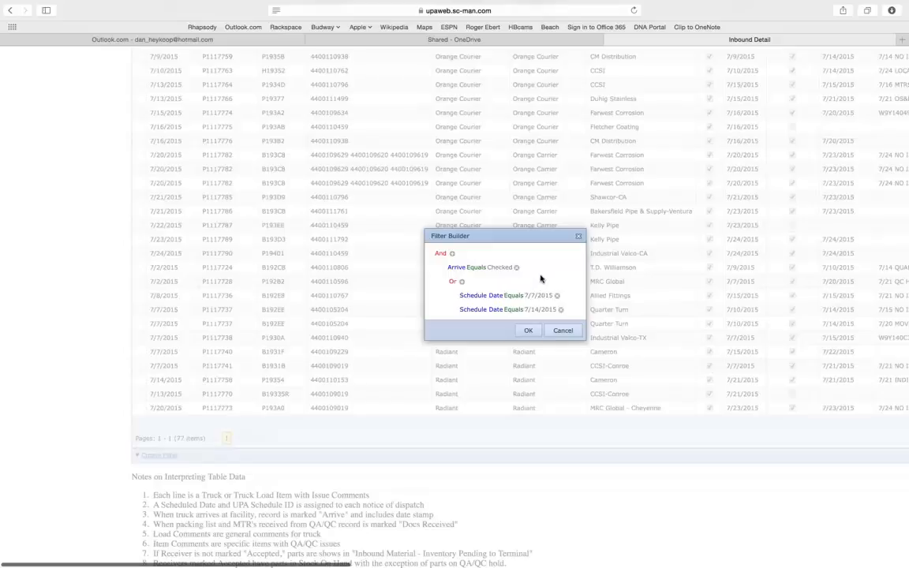
Add a condition to the top-level And group that Goods Received is less than or equal to 7/17/2015
click(453, 254)
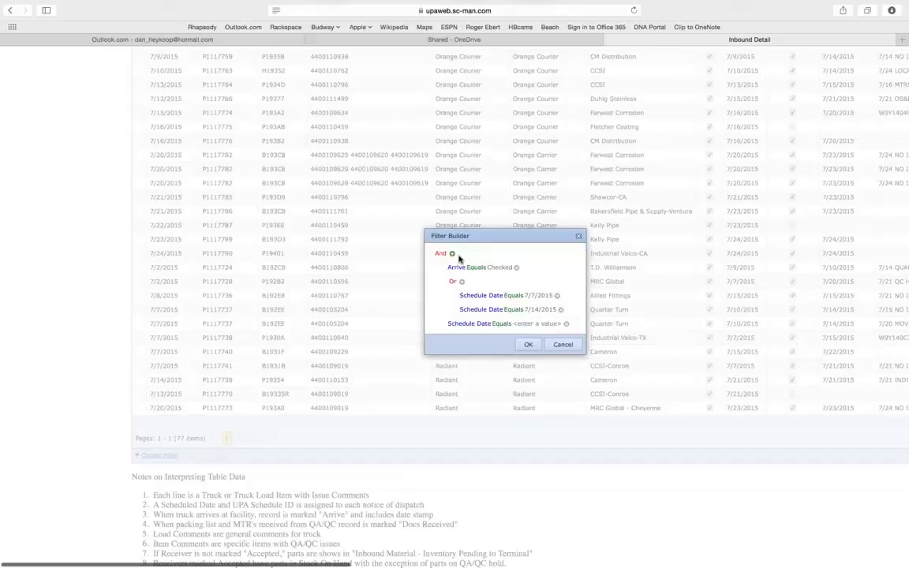
click(479, 324)
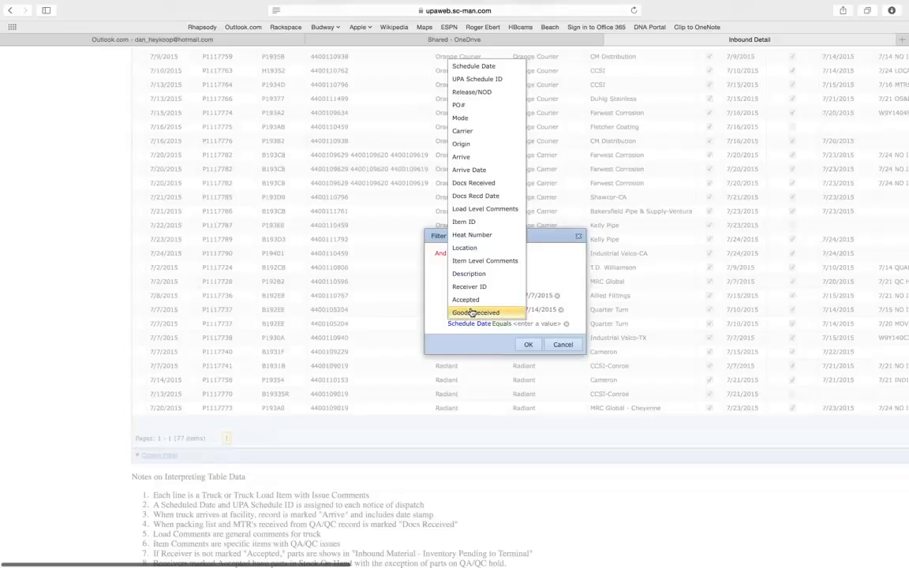
click(472, 312)
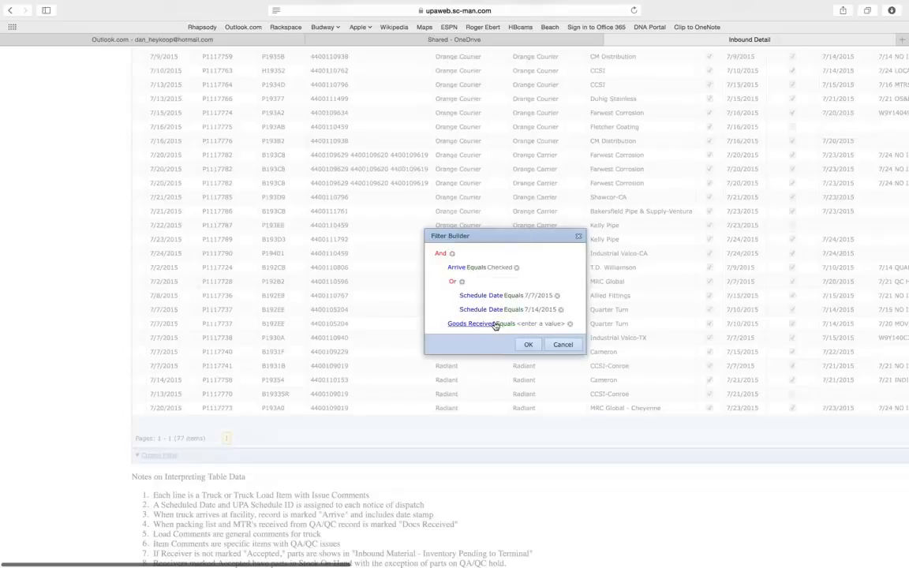
click(505, 324)
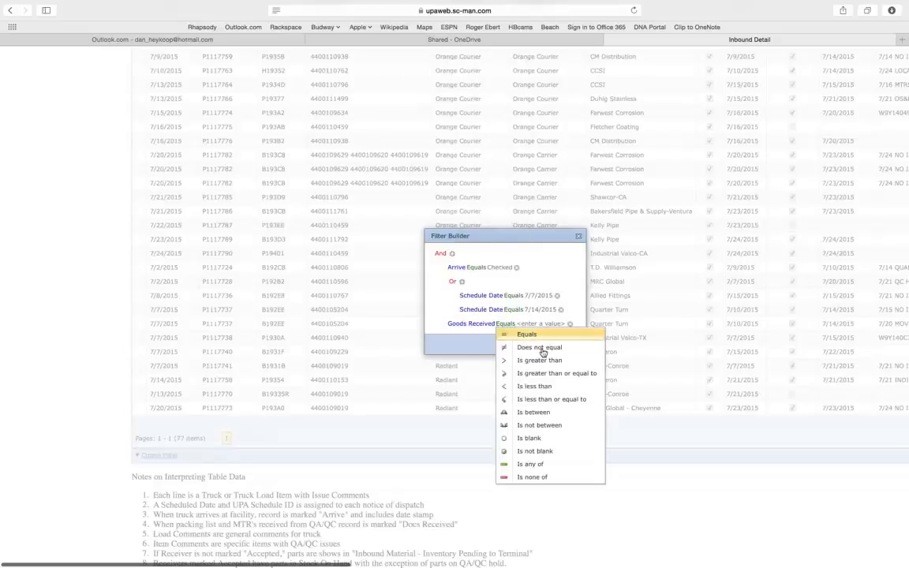
click(530, 399)
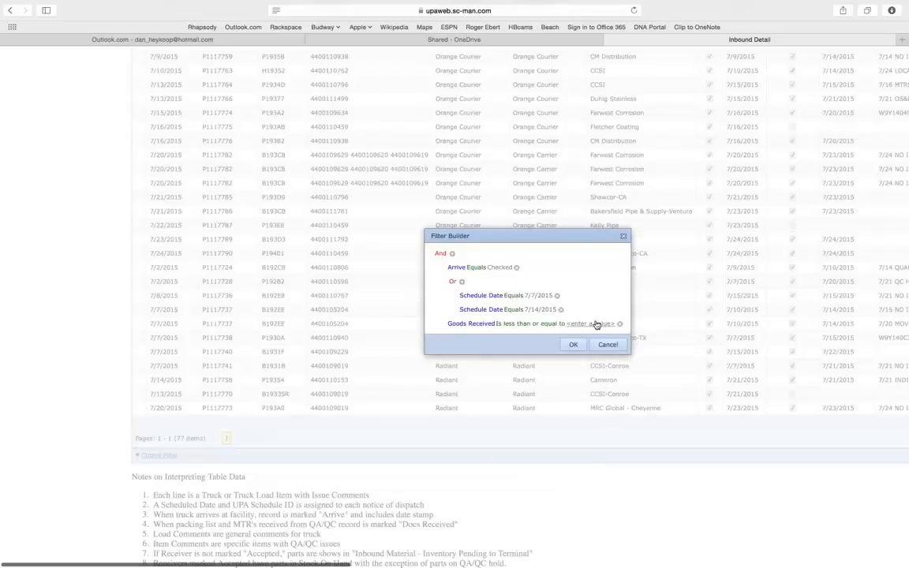
click(596, 324)
click(605, 323)
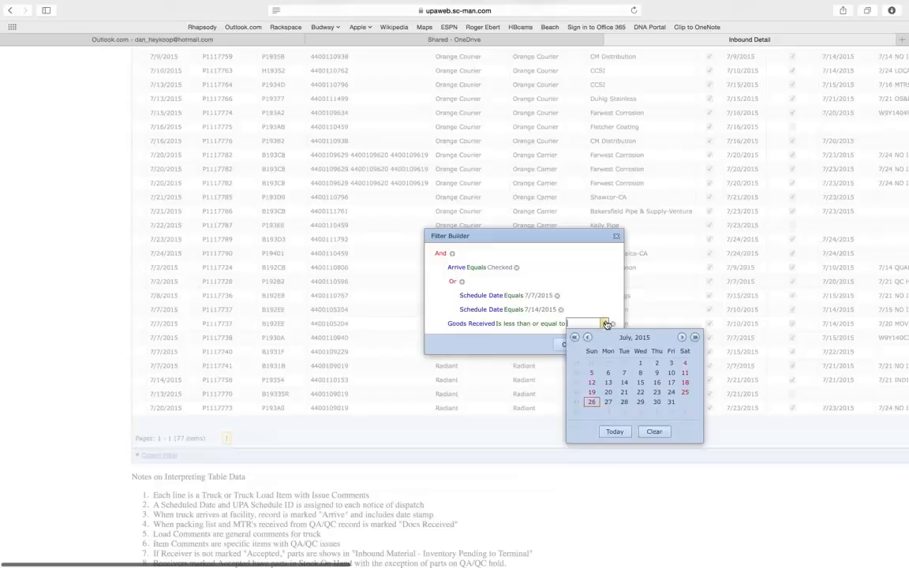
click(672, 383)
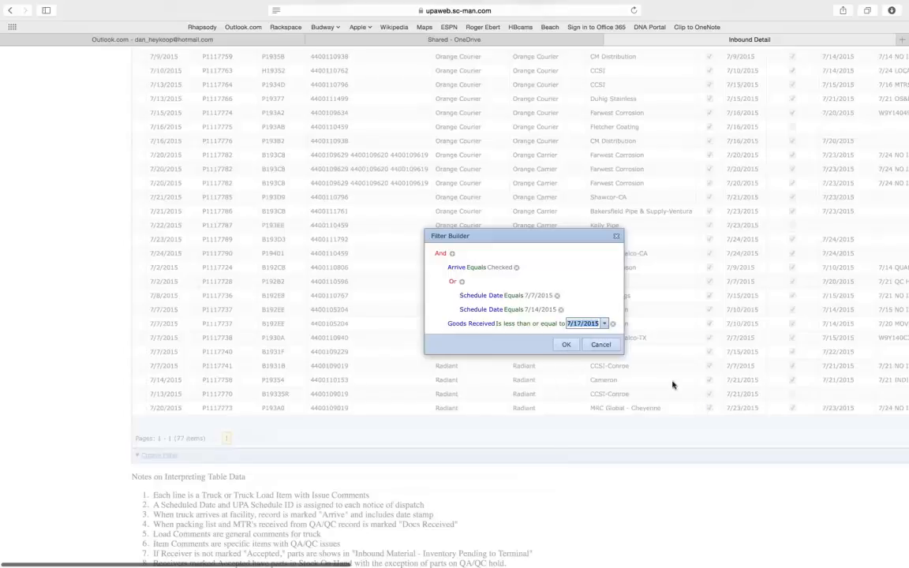
click(601, 280)
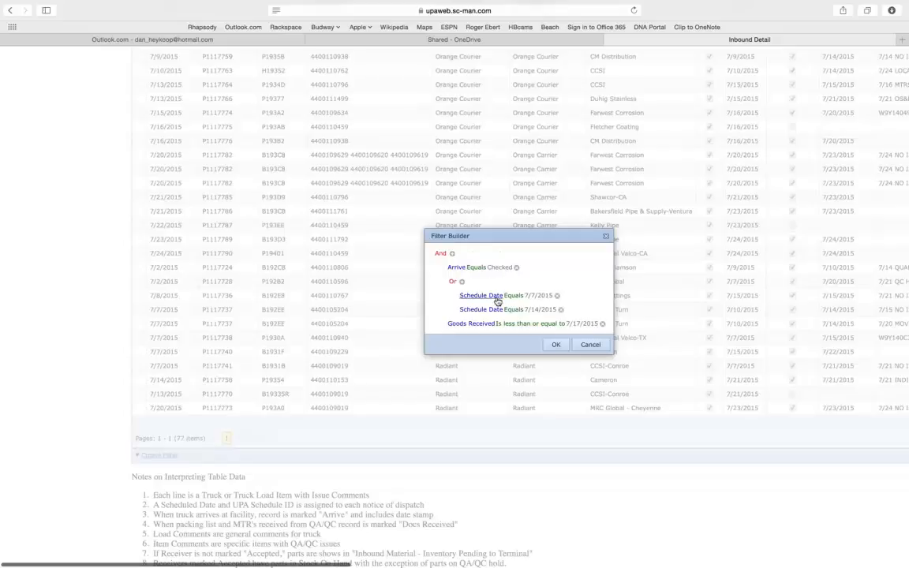
Apply the nested filter to the table and review the filtered rows across to the Goods Received column
click(555, 346)
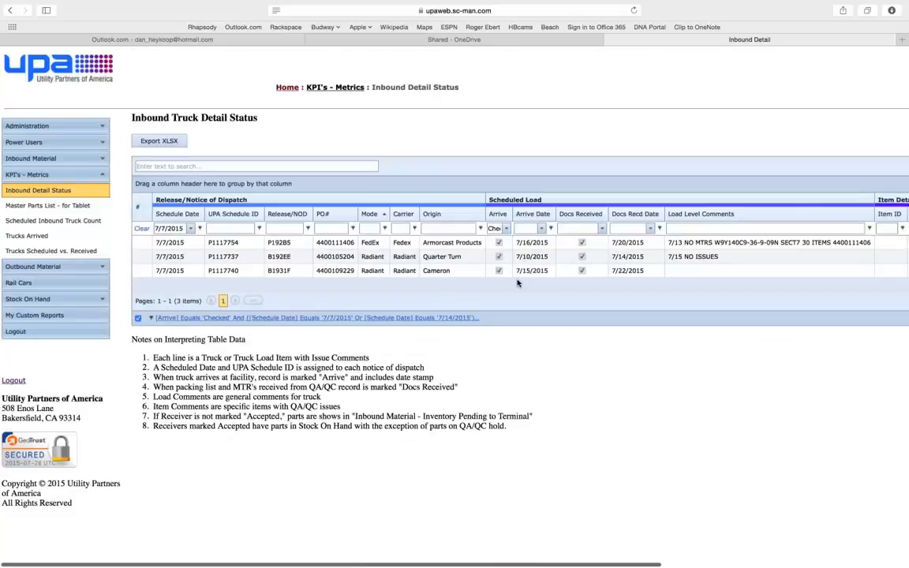
scroll(517, 283, right, 10)
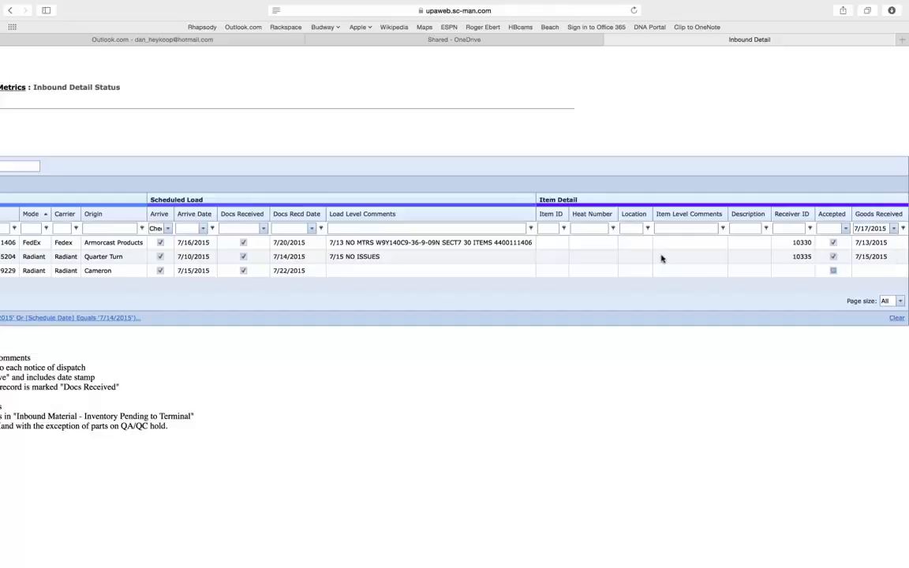
scroll(661, 258, left, 8)
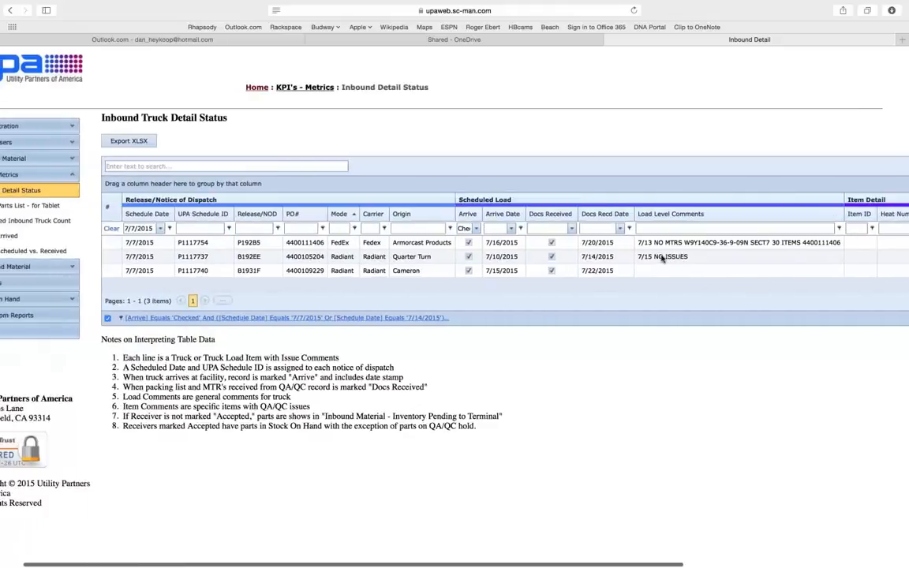